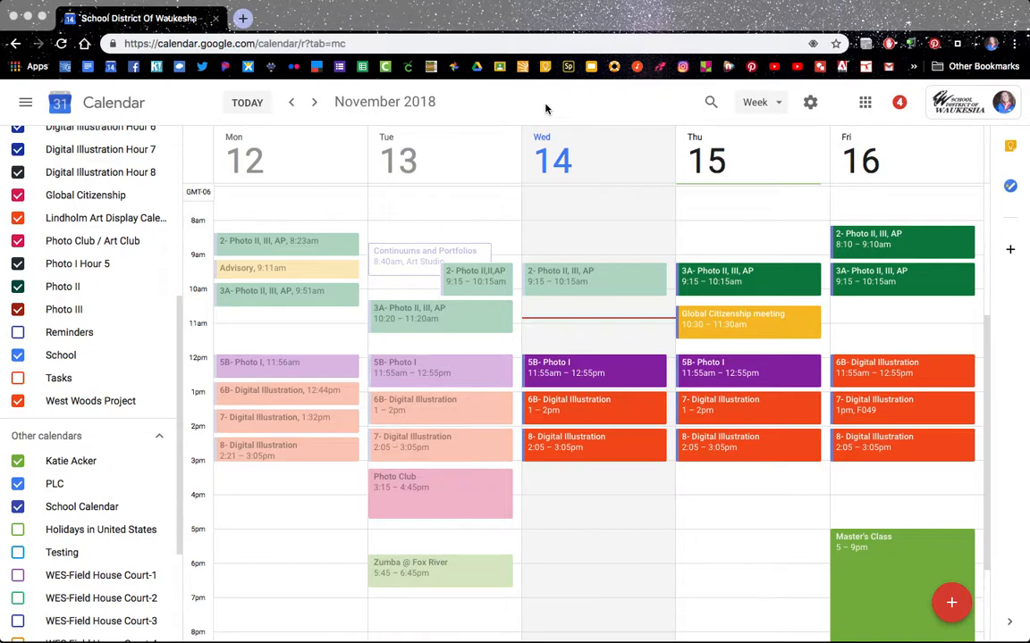
Step: Search the web for "adobe sprk" in a new tab, then open the Adobe Spark site and log in
{"action": "left_click", "coordinate": [241, 18]}
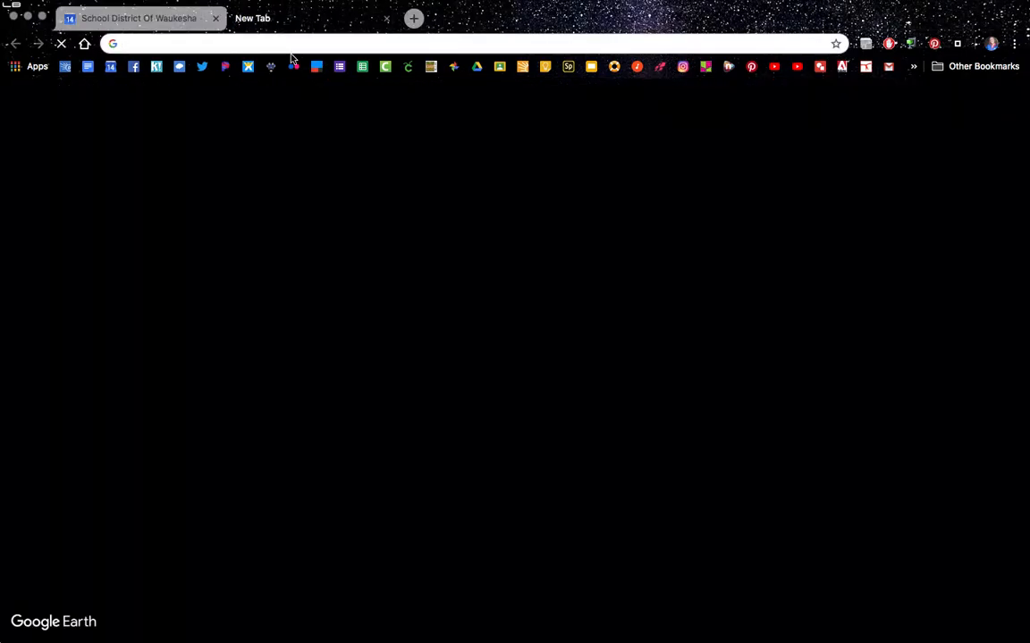
{"action": "type", "text": "adobe "}
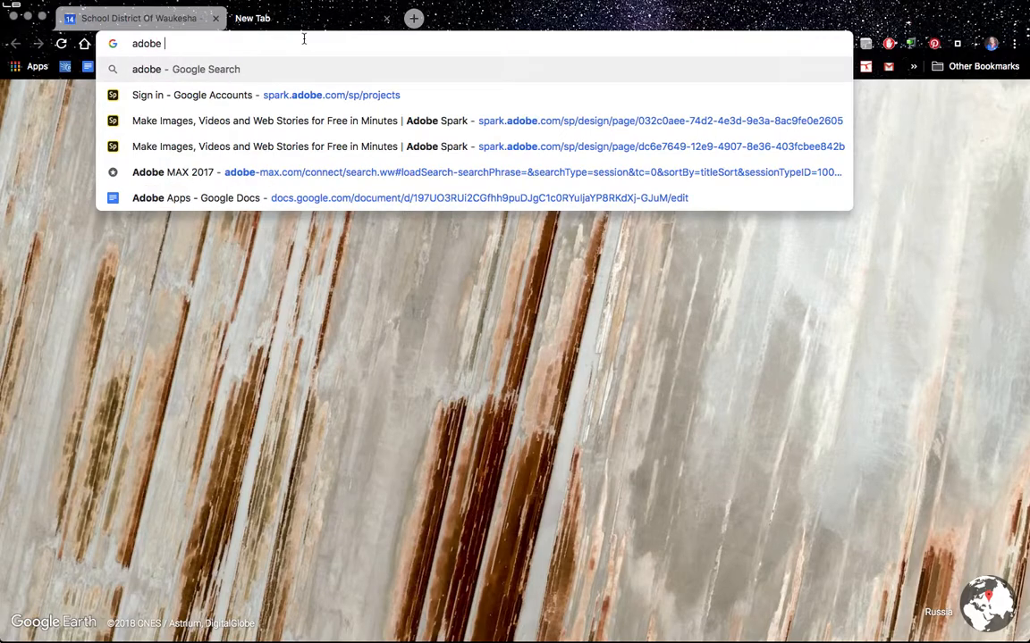
{"action": "type", "text": "sprk"}
{"action": "key", "text": "Return"}
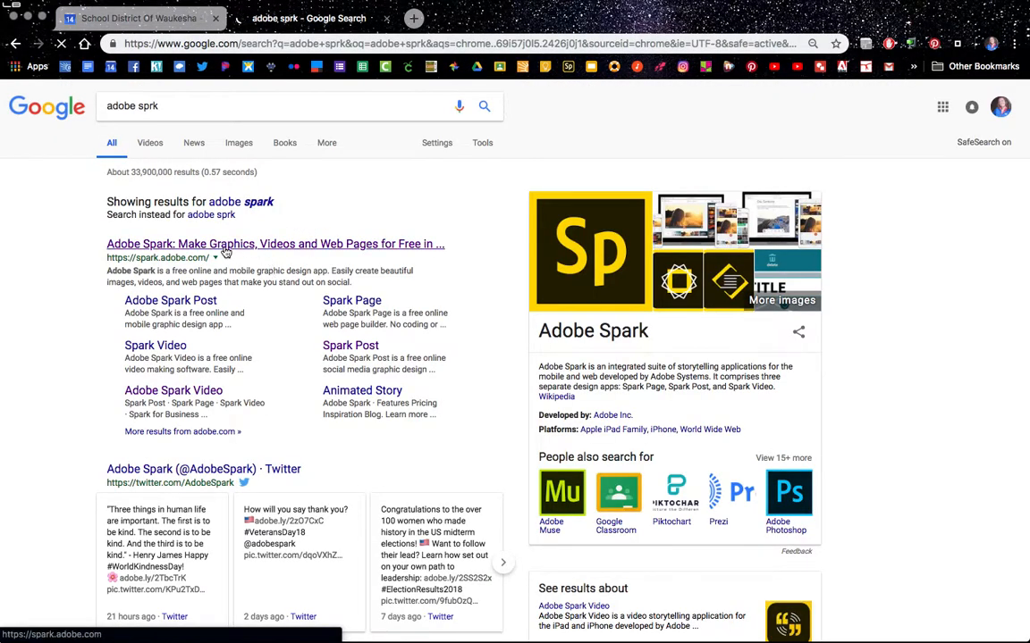
{"action": "left_click", "coordinate": [225, 249]}
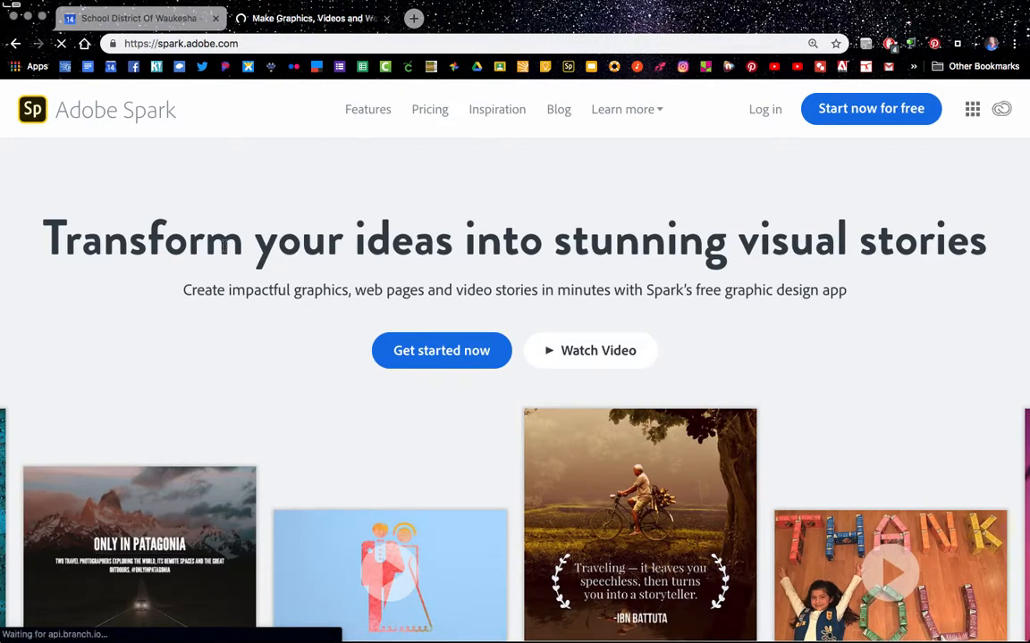
{"action": "left_click", "coordinate": [766, 110]}
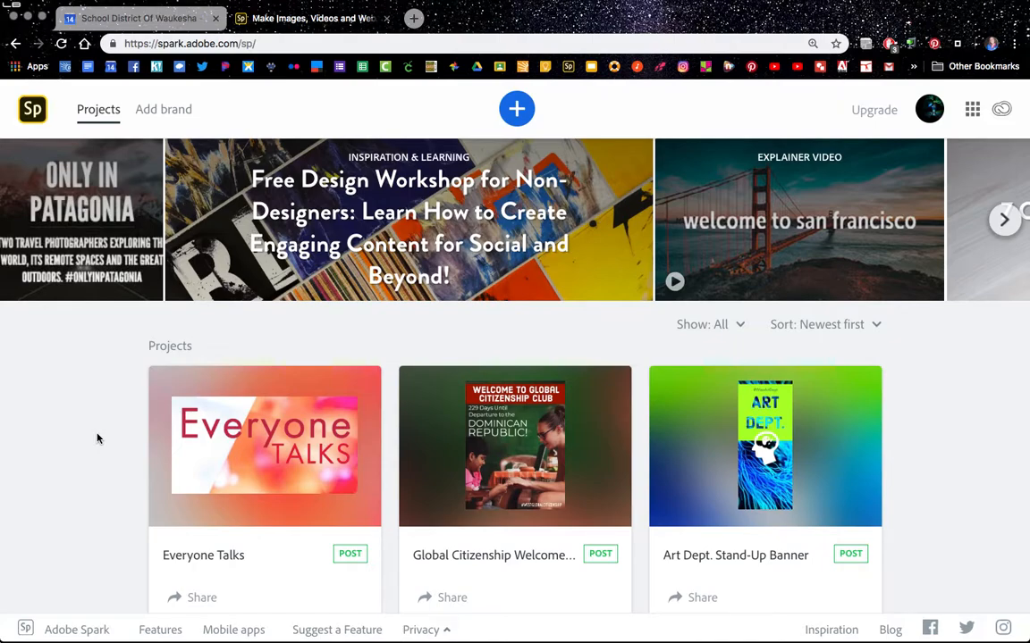
Step: Create a new graphic project and start it from scratch instead of from a template
{"action": "left_click", "coordinate": [524, 106]}
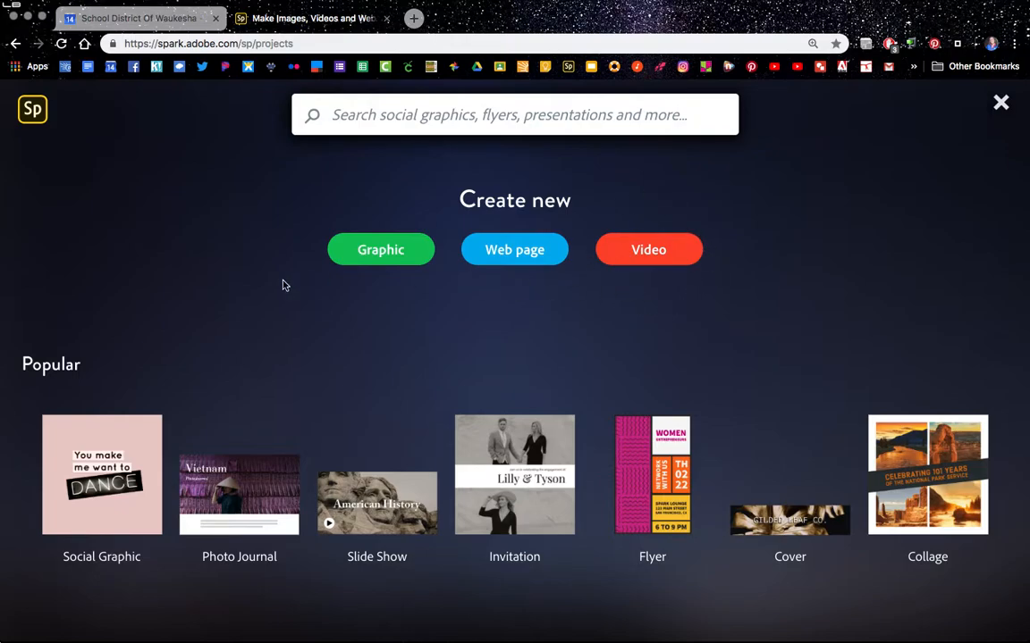
{"action": "scroll", "coordinate": [292, 386], "scroll_direction": "down", "scroll_amount": 3}
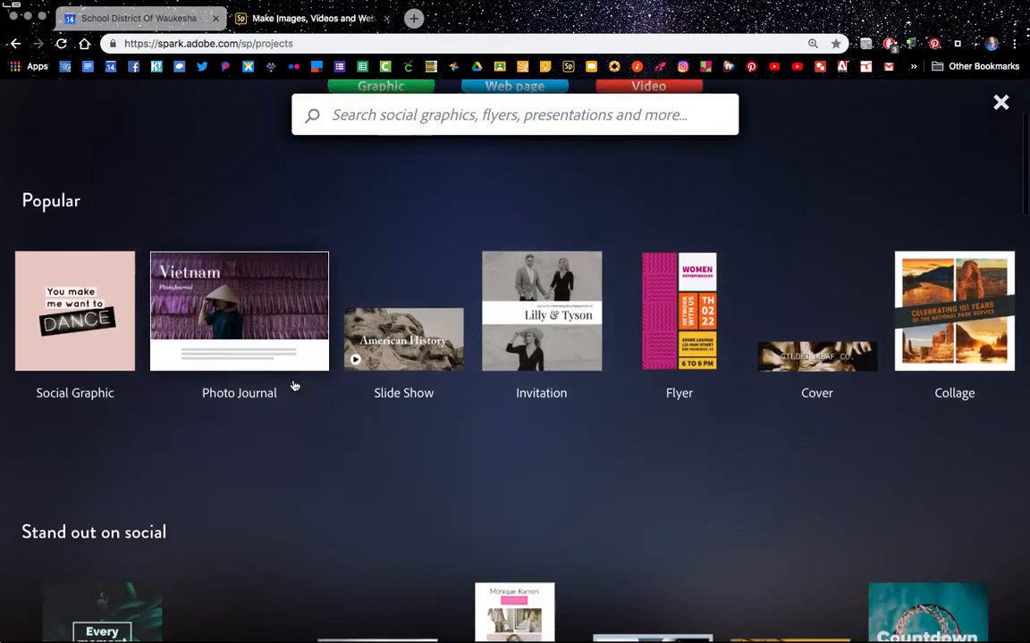
{"action": "scroll", "coordinate": [247, 422], "scroll_direction": "down", "scroll_amount": 5}
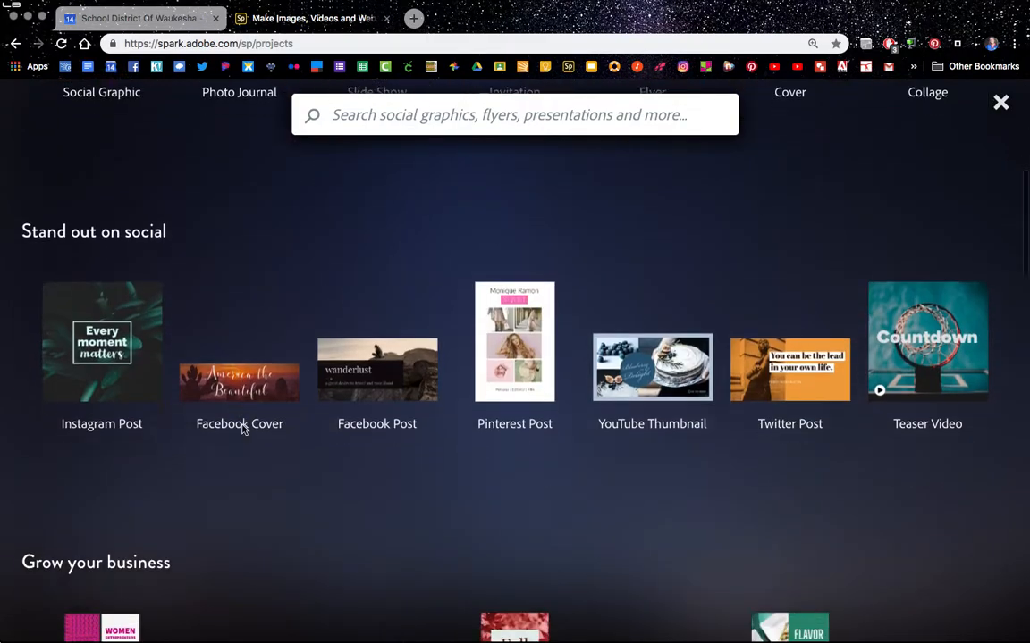
{"action": "scroll", "coordinate": [246, 429], "scroll_direction": "up", "scroll_amount": 1}
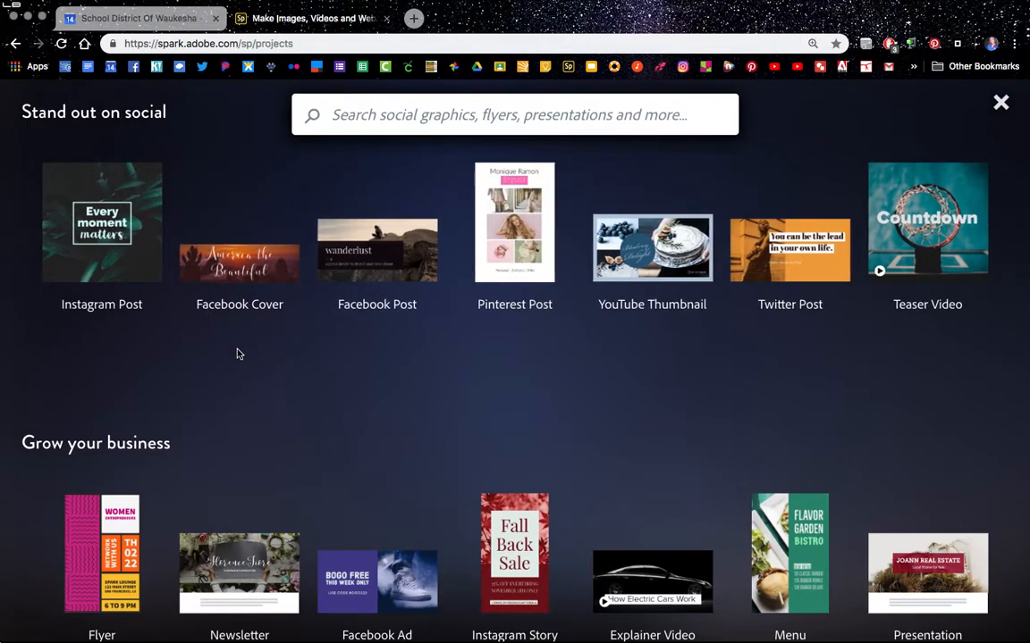
{"action": "scroll", "coordinate": [237, 354], "scroll_direction": "up", "scroll_amount": 6}
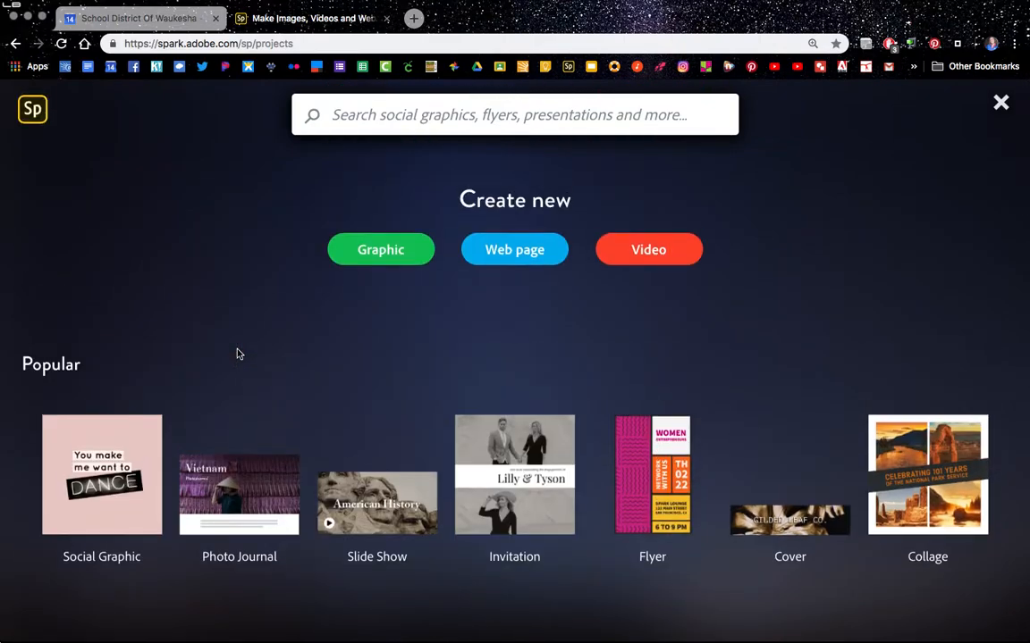
{"action": "left_click", "coordinate": [374, 253]}
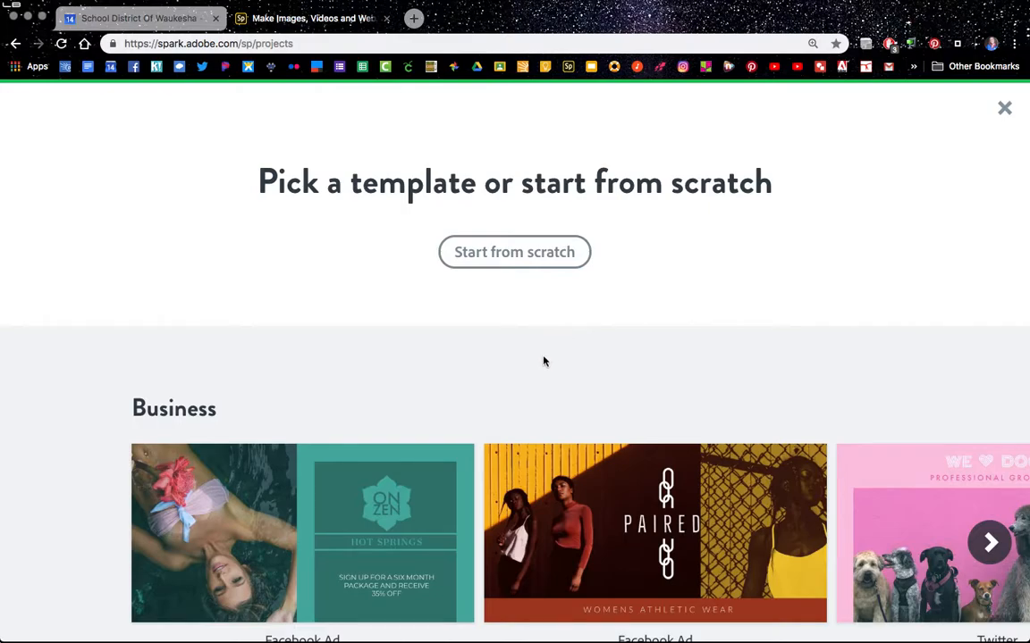
{"action": "left_click", "coordinate": [519, 257]}
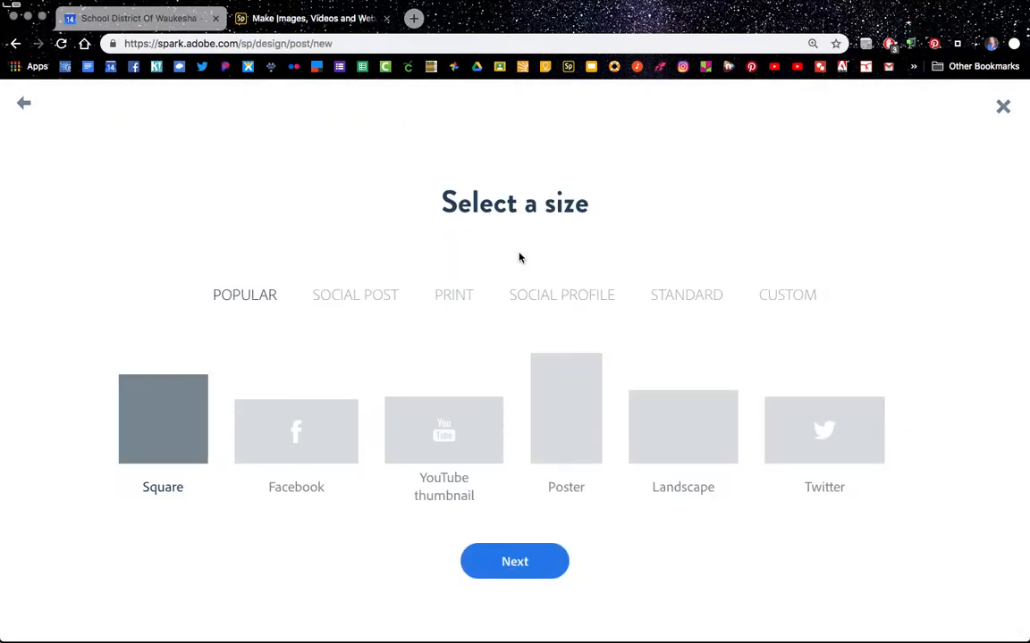
Step: Give the graphic a custom size with a width of 1700 px and a height of 1100 px
{"action": "left_click", "coordinate": [786, 298]}
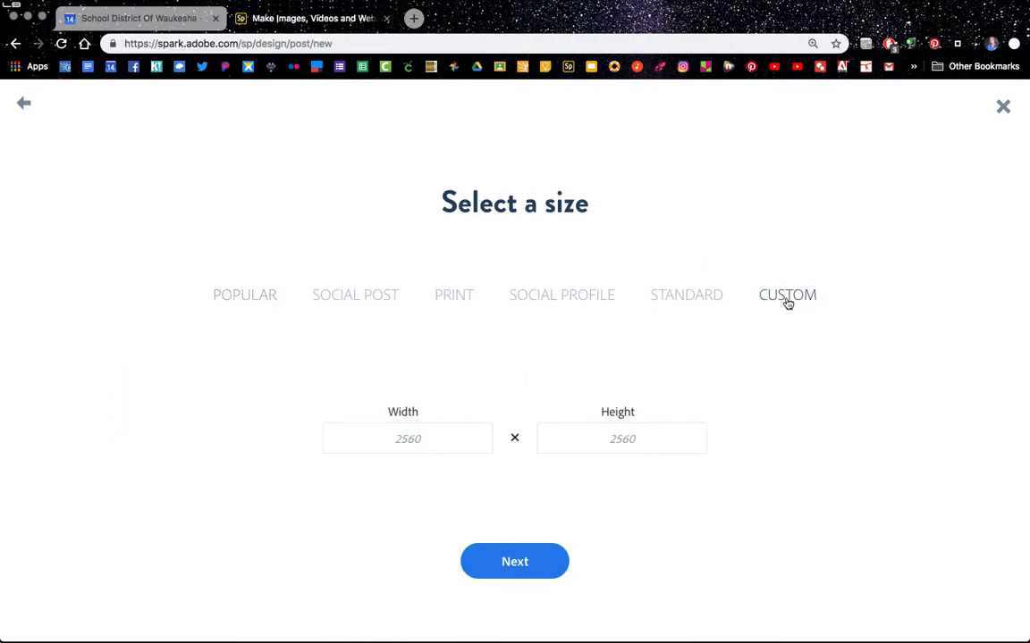
{"action": "left_click", "coordinate": [443, 438]}
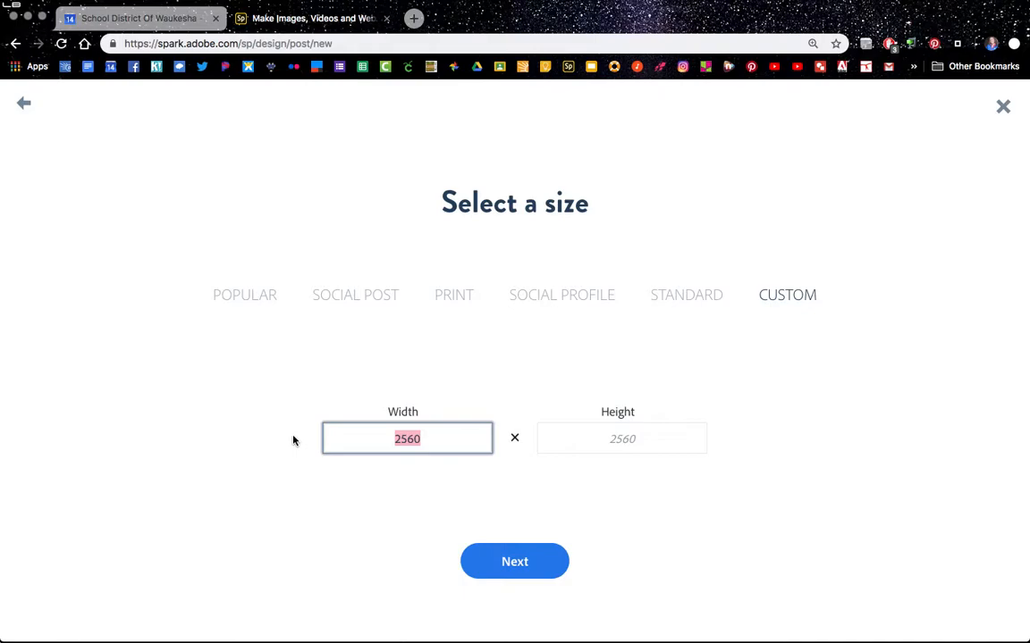
{"action": "type", "text": "1700"}
{"action": "left_click", "coordinate": [572, 438]}
{"action": "type", "text": "11"}
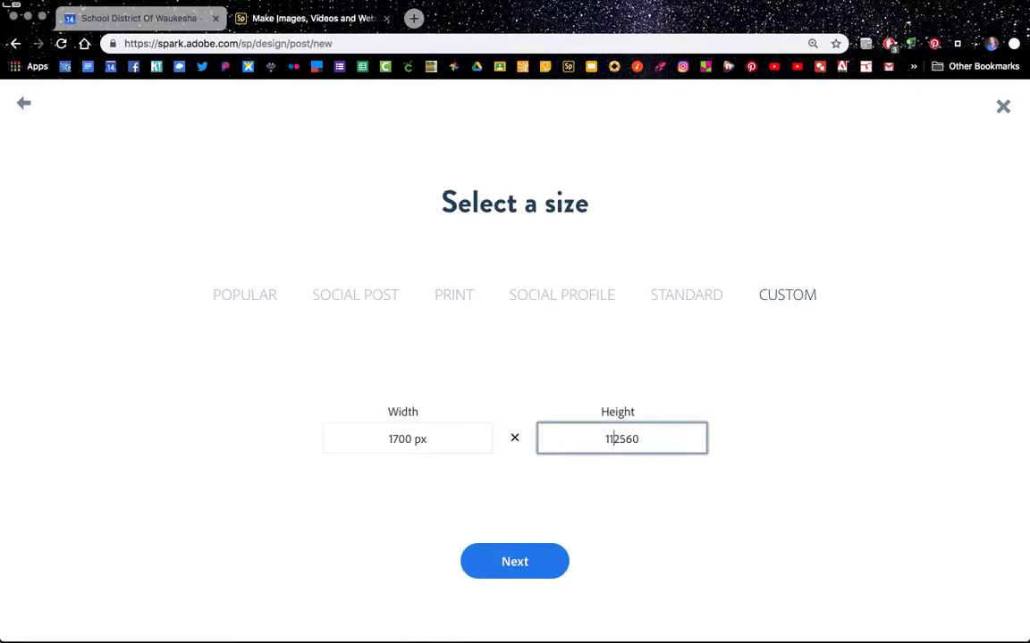
{"action": "left_click_drag", "start_coordinate": [688, 441], "coordinate": [545, 436]}
{"action": "type", "text": "1100"}
{"action": "left_click", "coordinate": [516, 562]}
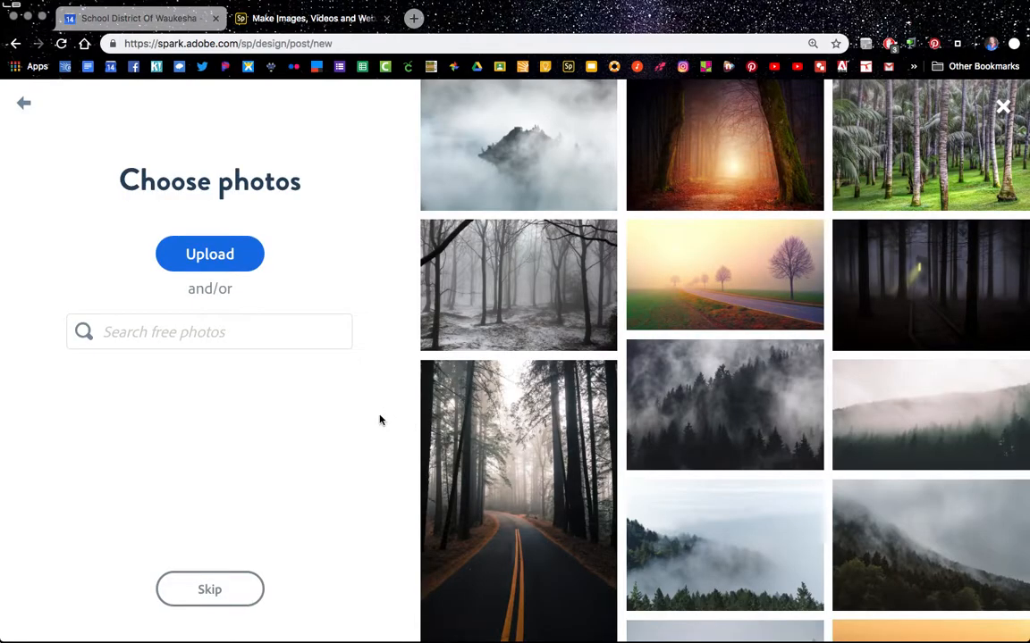
Step: Search the free photos for "woods" and use the upward view of a mossy trunk with green leaves as the background
{"action": "left_click", "coordinate": [176, 330]}
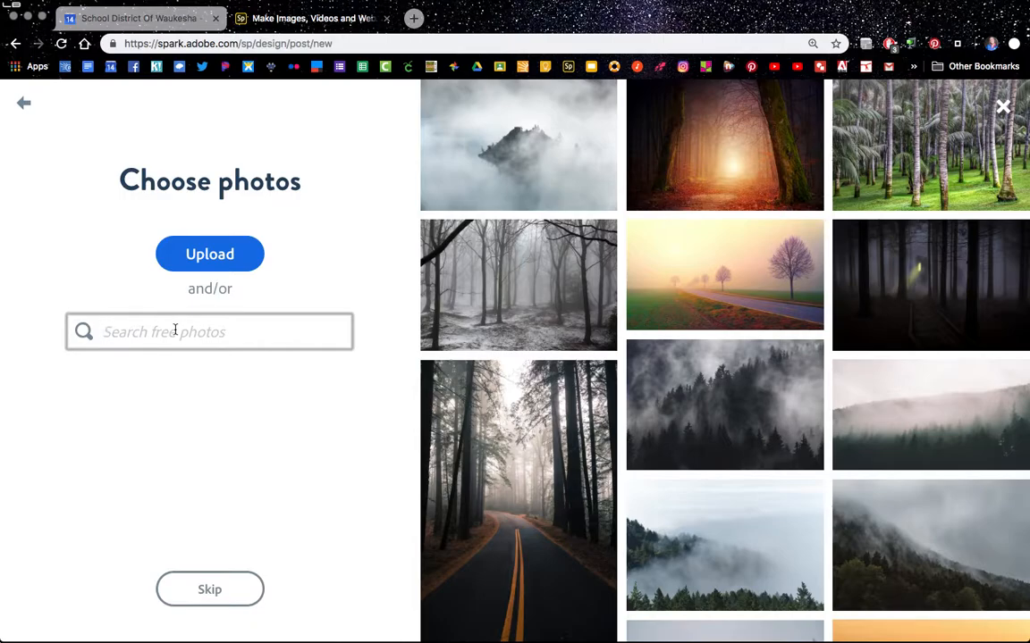
{"action": "type", "text": "woods"}
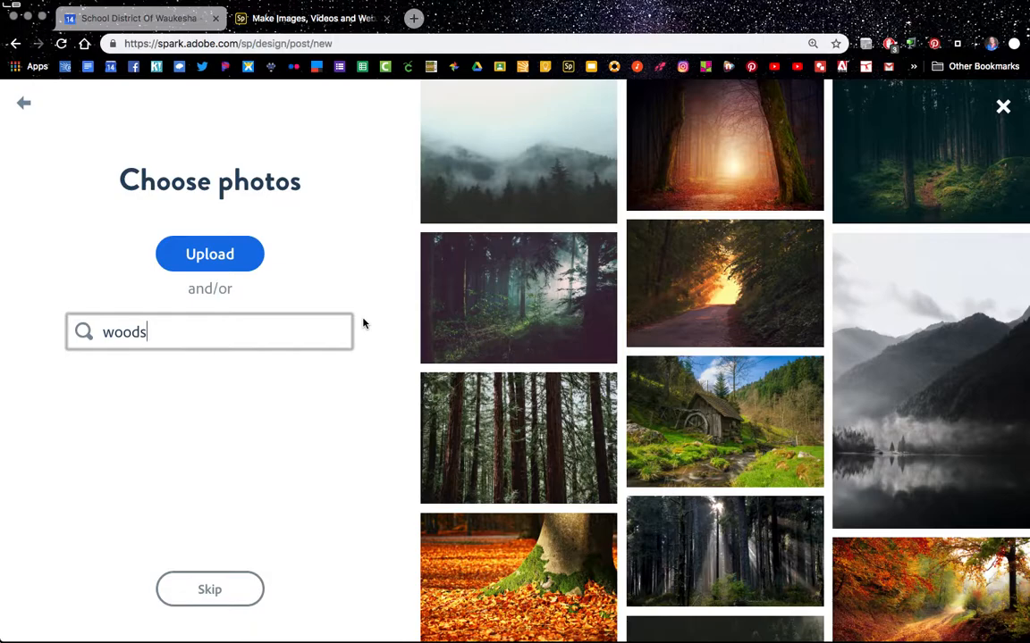
{"action": "scroll", "coordinate": [447, 397], "scroll_direction": "down", "scroll_amount": 7}
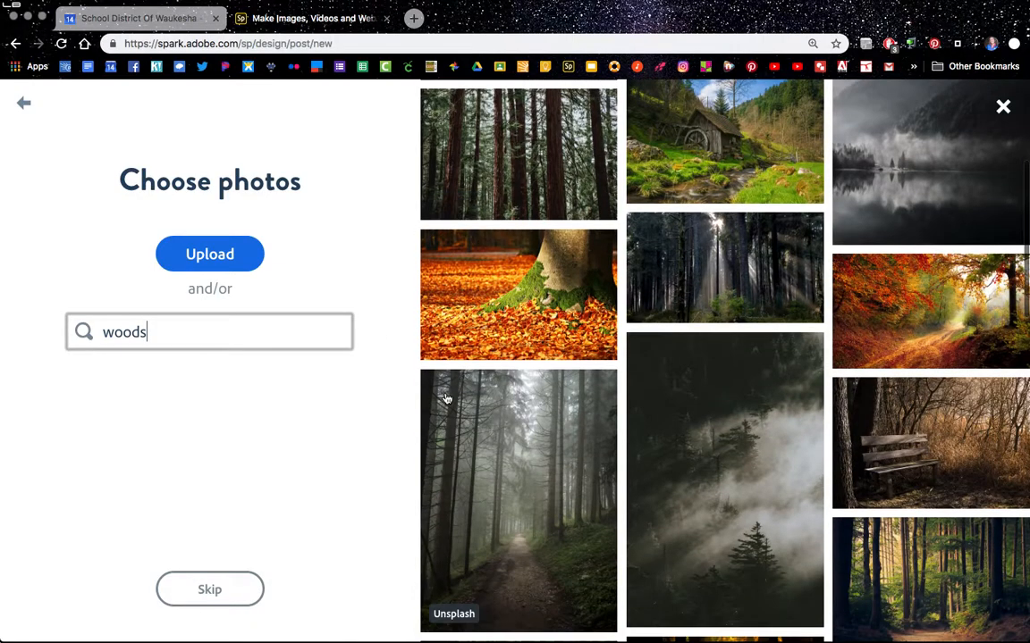
{"action": "scroll", "coordinate": [447, 397], "scroll_direction": "down", "scroll_amount": 2}
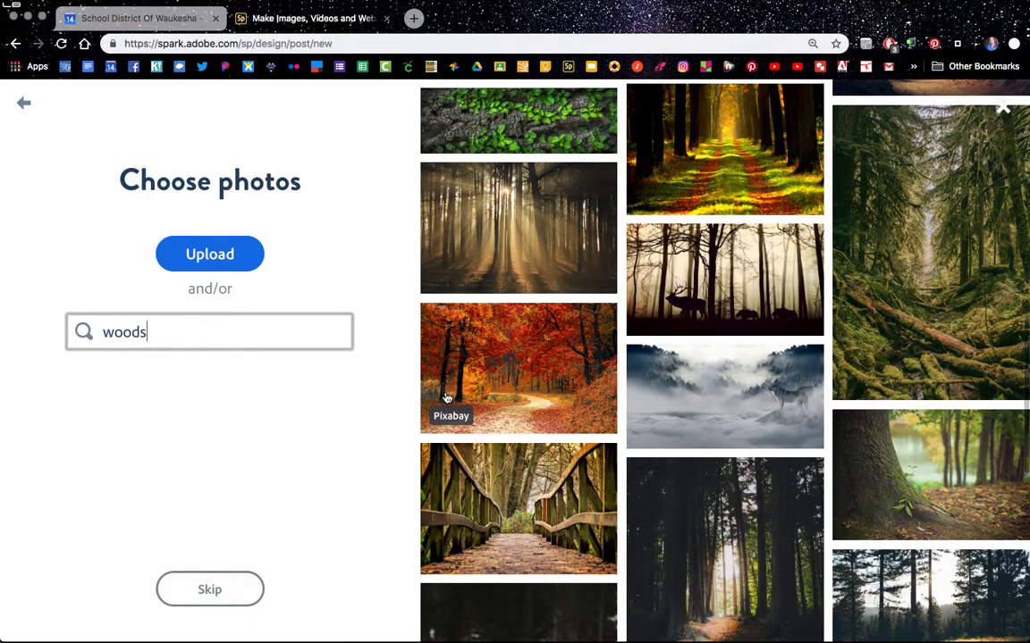
{"action": "scroll", "coordinate": [446, 398], "scroll_direction": "down", "scroll_amount": 3}
{"action": "scroll", "coordinate": [447, 397], "scroll_direction": "down", "scroll_amount": 4}
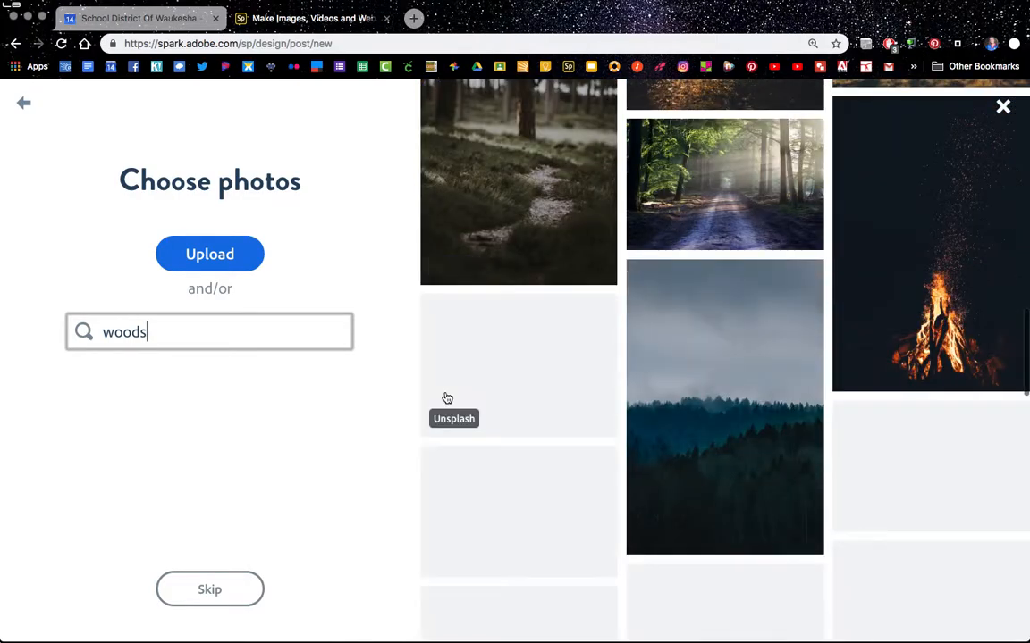
{"action": "scroll", "coordinate": [447, 398], "scroll_direction": "down", "scroll_amount": 4}
{"action": "scroll", "coordinate": [447, 398], "scroll_direction": "down", "scroll_amount": 8}
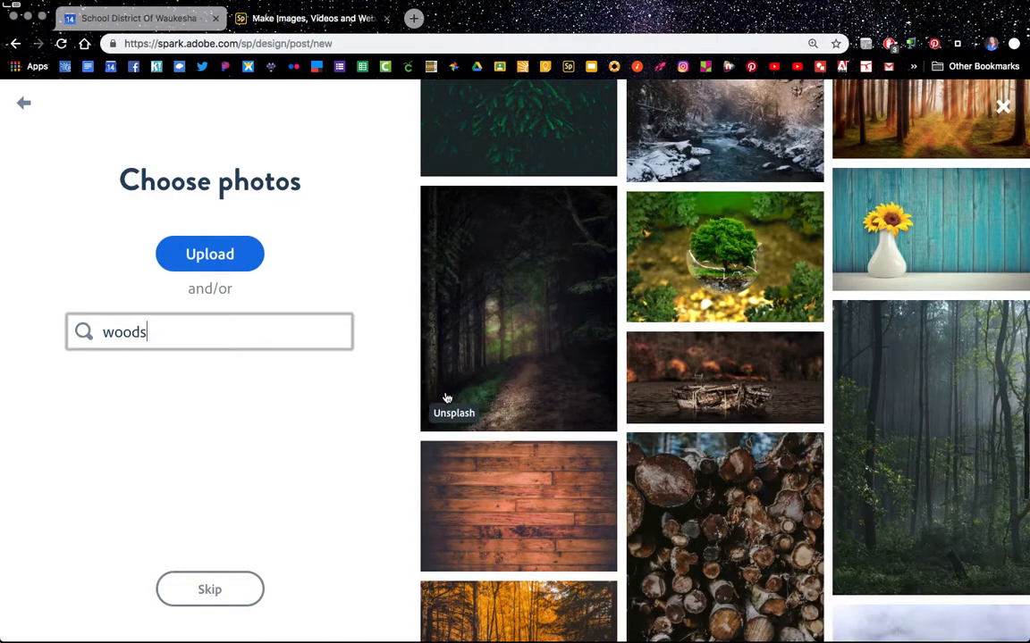
{"action": "scroll", "coordinate": [447, 398], "scroll_direction": "down", "scroll_amount": 4}
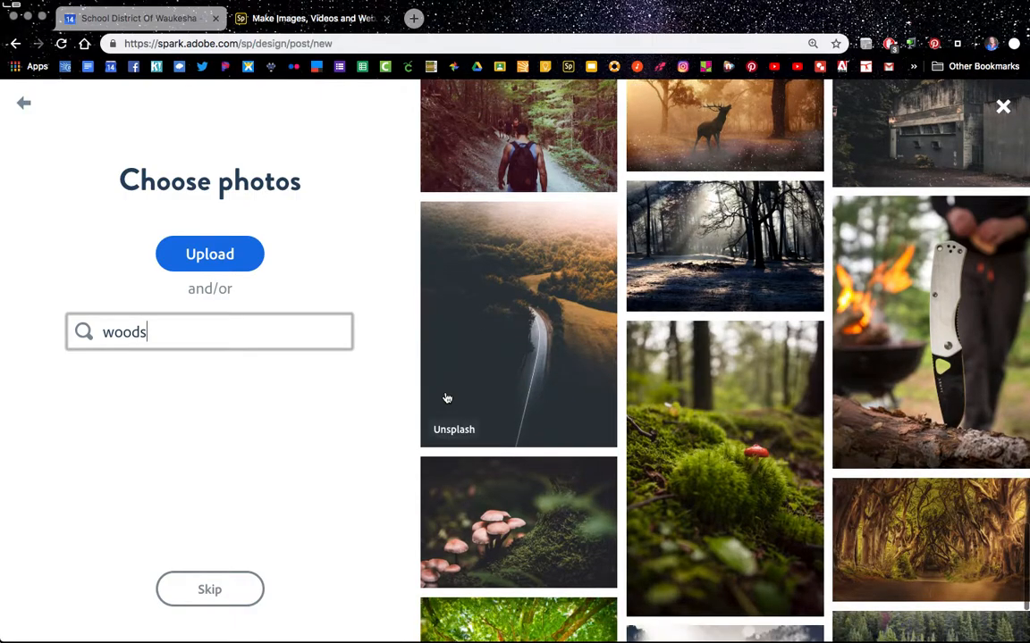
{"action": "scroll", "coordinate": [447, 398], "scroll_direction": "down", "scroll_amount": 2}
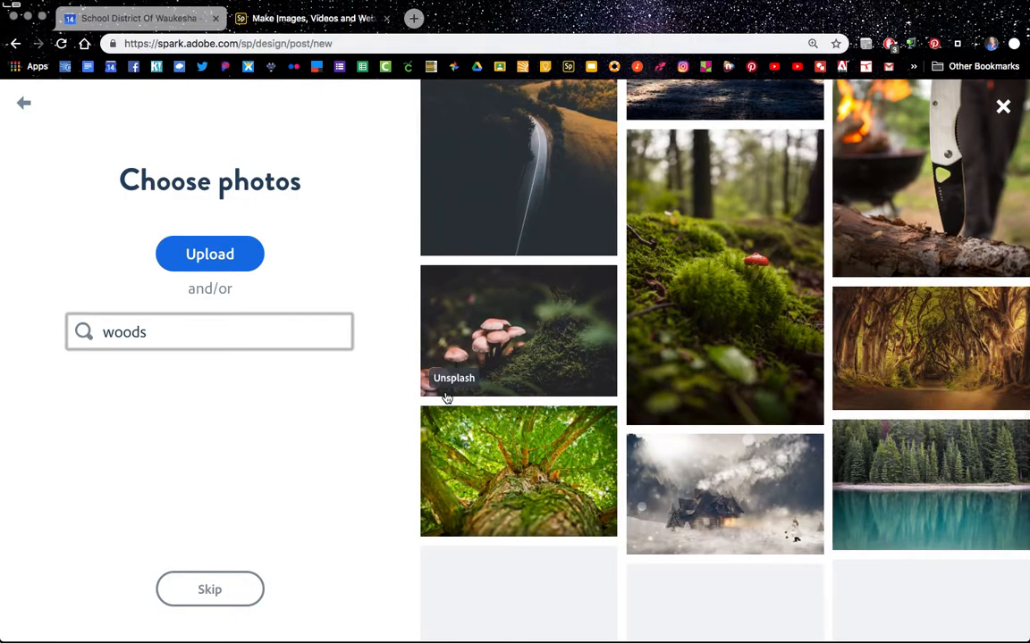
{"action": "scroll", "coordinate": [451, 447], "scroll_direction": "down", "scroll_amount": 1}
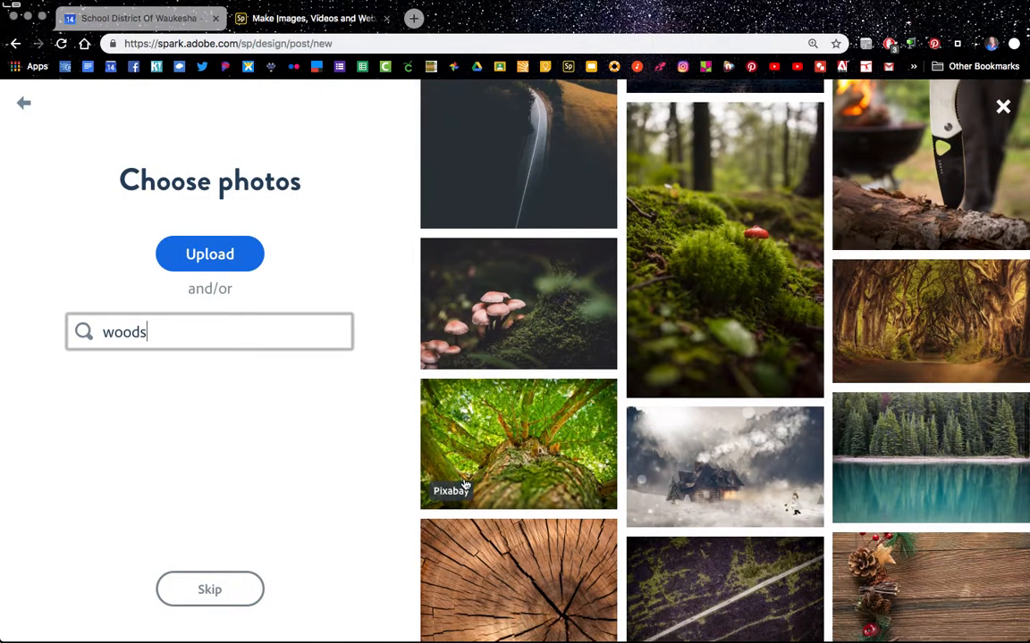
{"action": "scroll", "coordinate": [490, 523], "scroll_direction": "down", "scroll_amount": 5}
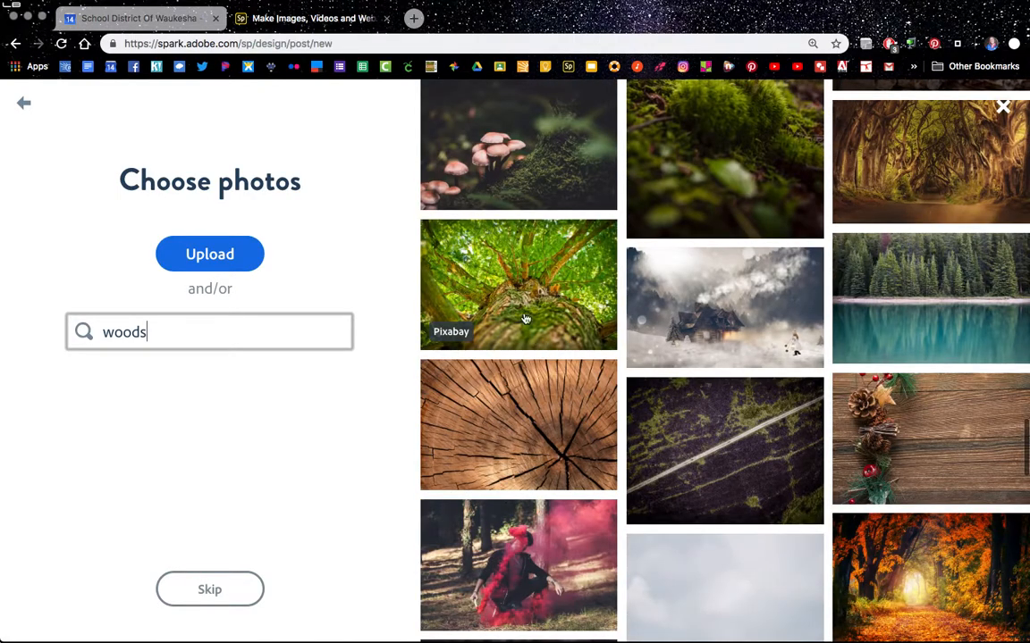
{"action": "scroll", "coordinate": [527, 290], "scroll_direction": "down", "scroll_amount": 2}
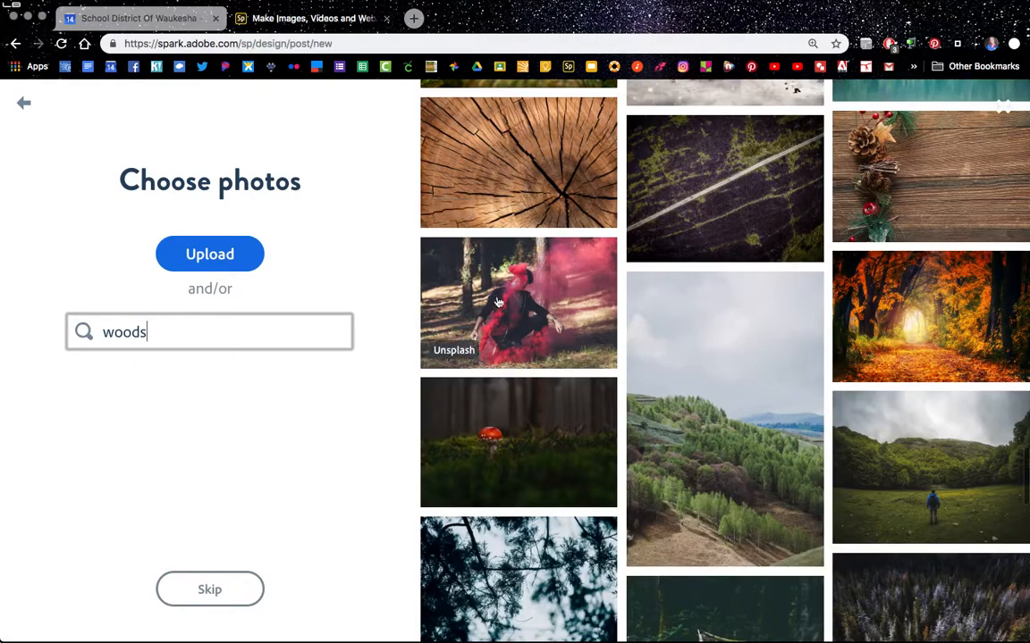
{"action": "scroll", "coordinate": [522, 241], "scroll_direction": "up", "scroll_amount": 4}
{"action": "left_click", "coordinate": [518, 217]}
{"action": "left_click", "coordinate": [211, 587]}
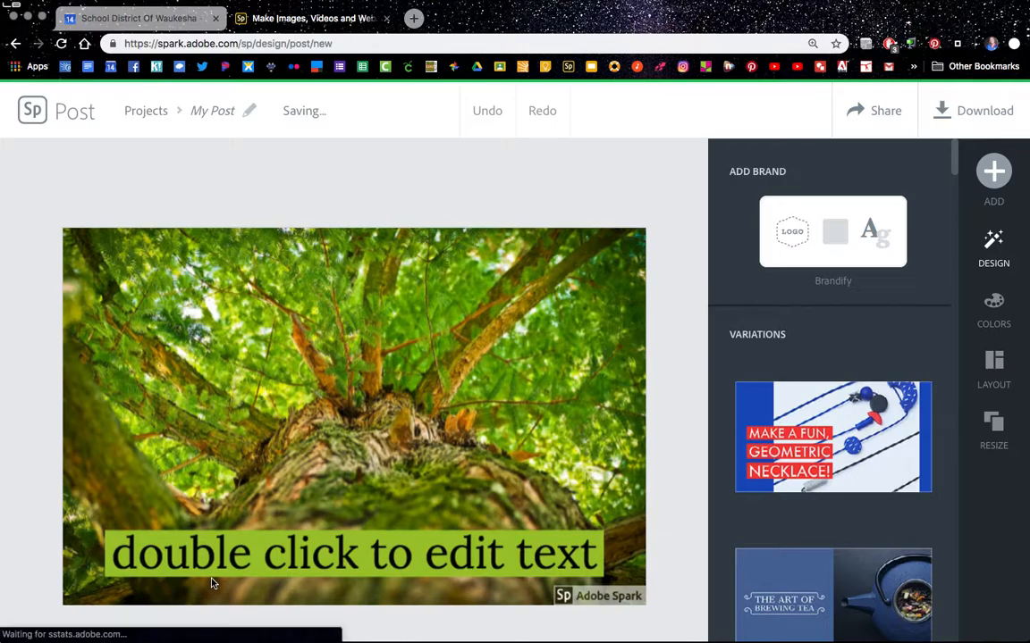
Step: Remove the Adobe Spark watermark from the graphic and dismiss the branding promotion page
{"action": "mouse_move", "coordinate": [593, 609]}
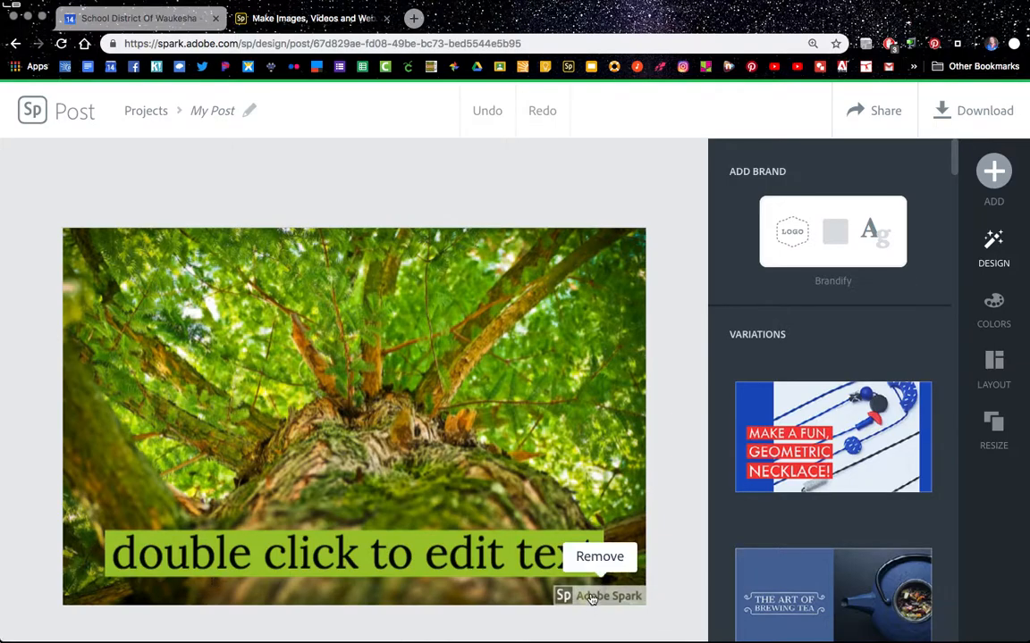
{"action": "left_click", "coordinate": [598, 555]}
{"action": "left_click", "coordinate": [554, 533]}
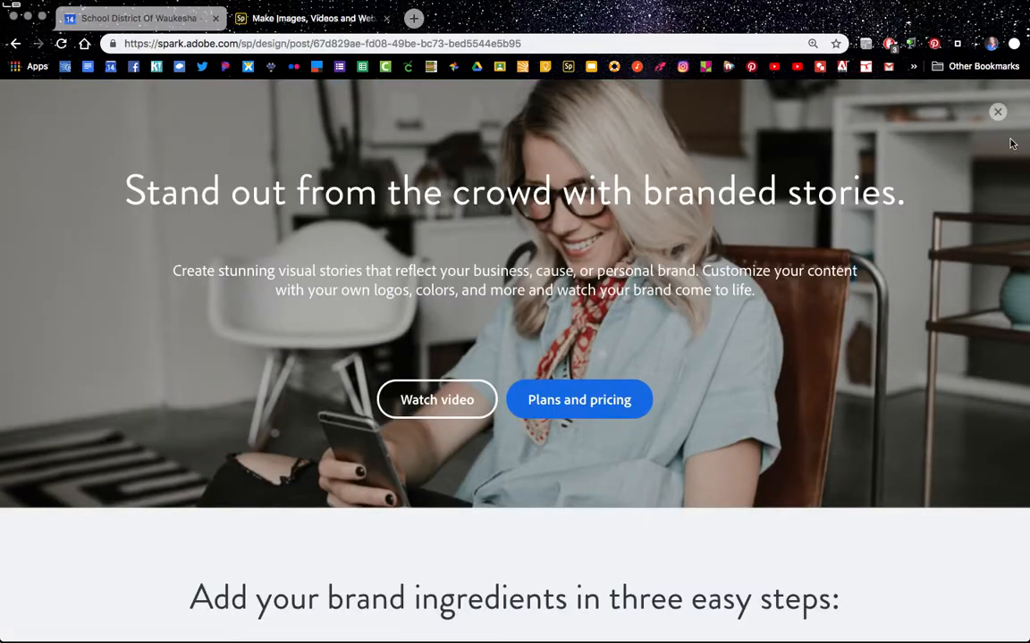
{"action": "left_click", "coordinate": [998, 111]}
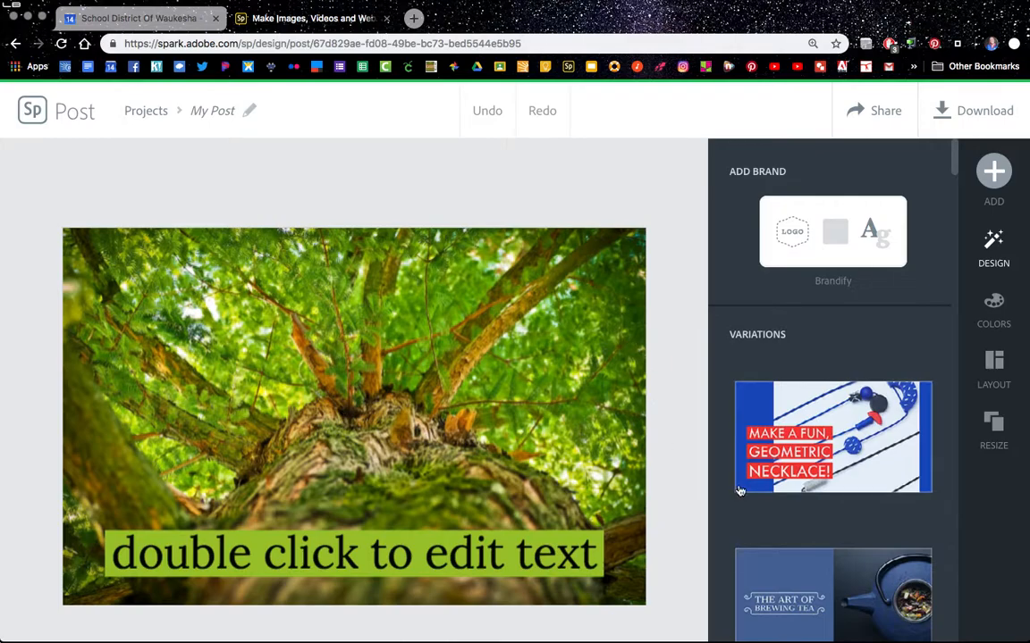
{"action": "scroll", "coordinate": [739, 487], "scroll_direction": "down", "scroll_amount": 3}
{"action": "scroll", "coordinate": [739, 488], "scroll_direction": "down", "scroll_amount": 5}
{"action": "scroll", "coordinate": [739, 488], "scroll_direction": "up", "scroll_amount": 8}
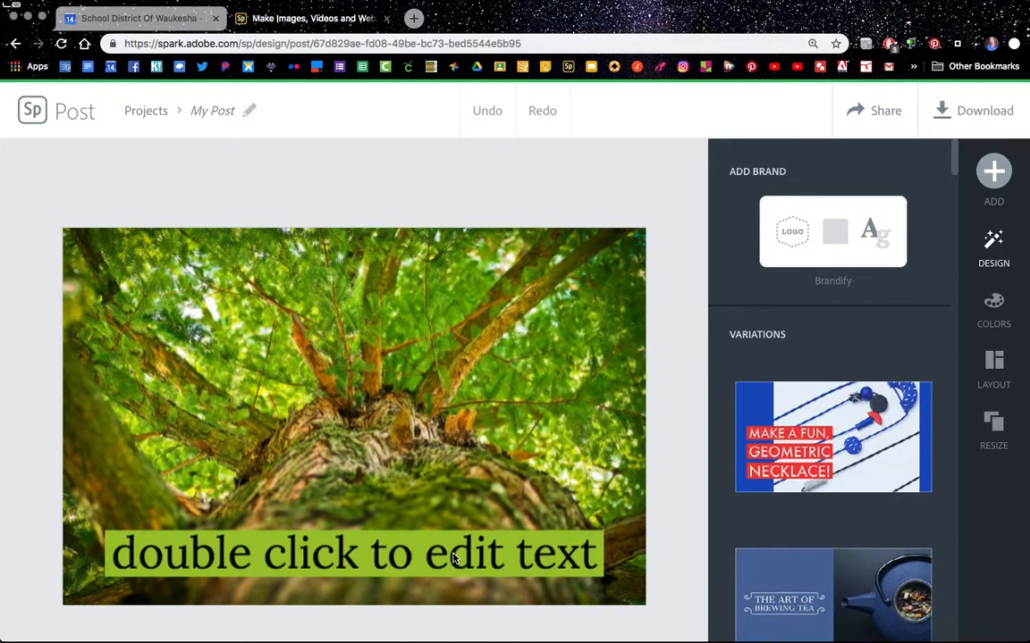
Step: Replace the placeholder text on the graphic with "West Woods"
{"action": "double_click", "coordinate": [413, 559]}
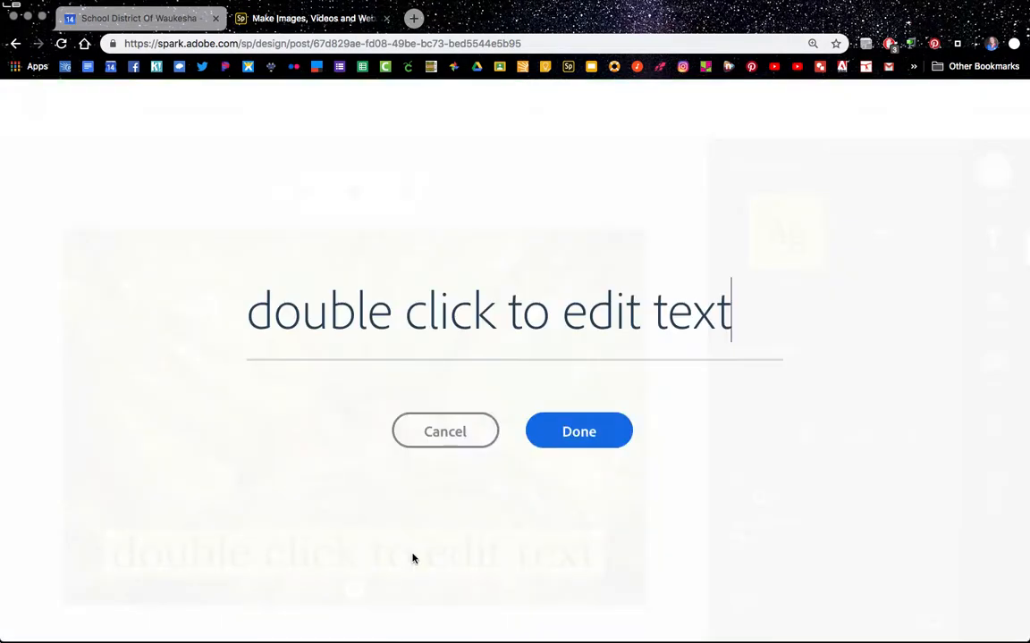
{"action": "left_click_drag", "start_coordinate": [718, 323], "coordinate": [507, 313]}
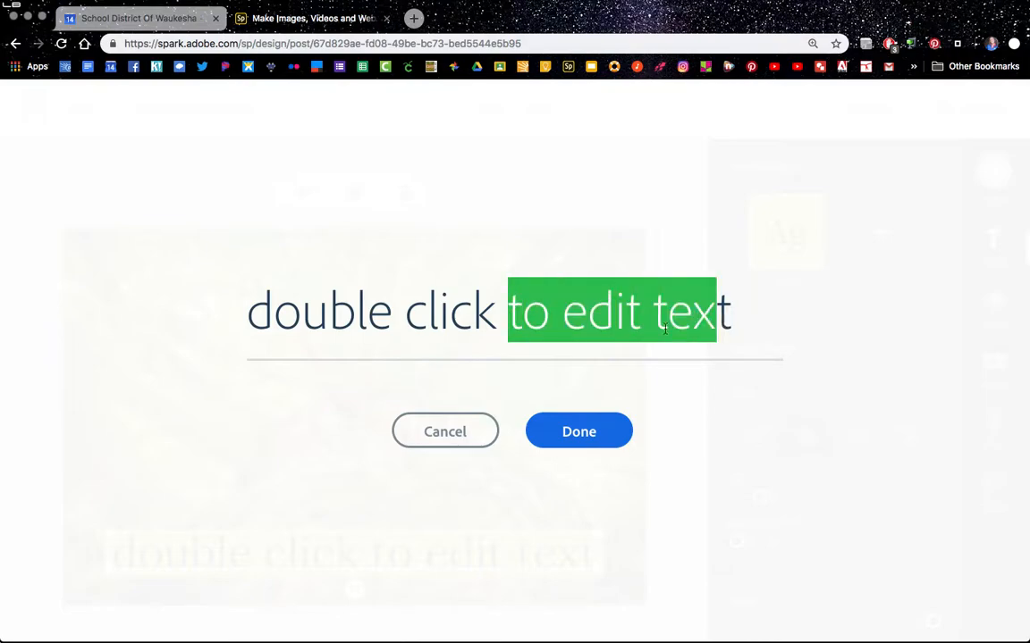
{"action": "left_click", "coordinate": [726, 322]}
{"action": "left_click_drag", "start_coordinate": [237, 301], "coordinate": [202, 304]}
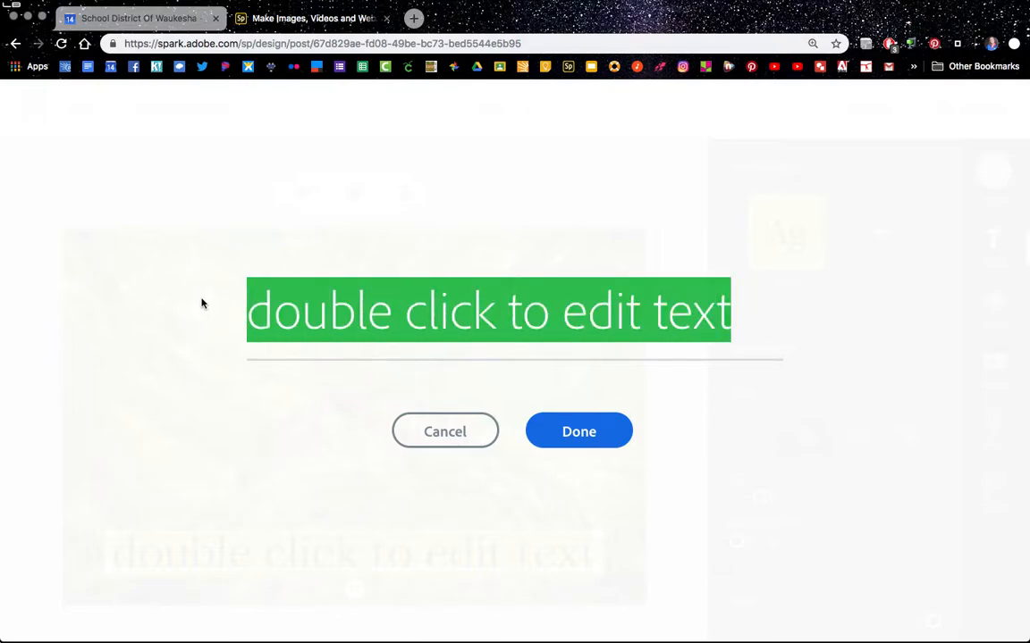
{"action": "type", "text": "West Woods"}
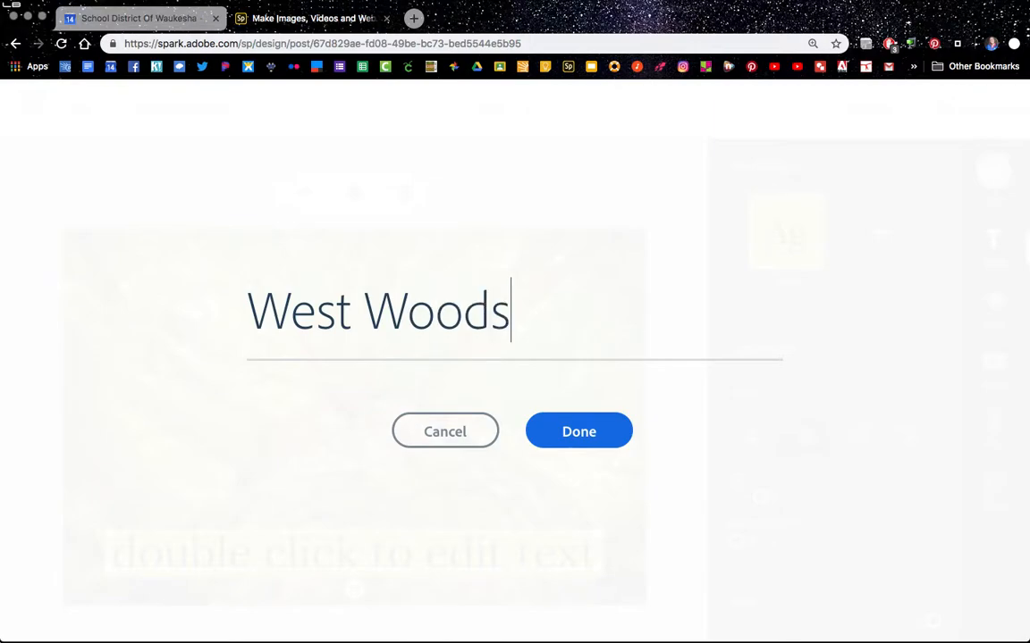
{"action": "left_click", "coordinate": [534, 432]}
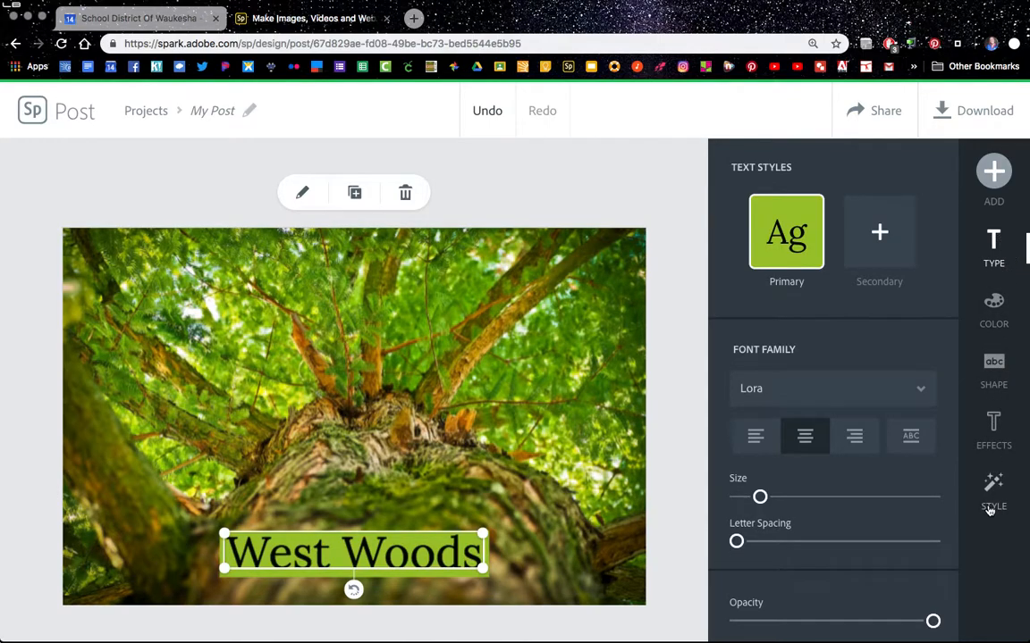
Step: Remove the green backing shape from the "West Woods" text
{"action": "left_click", "coordinate": [992, 369]}
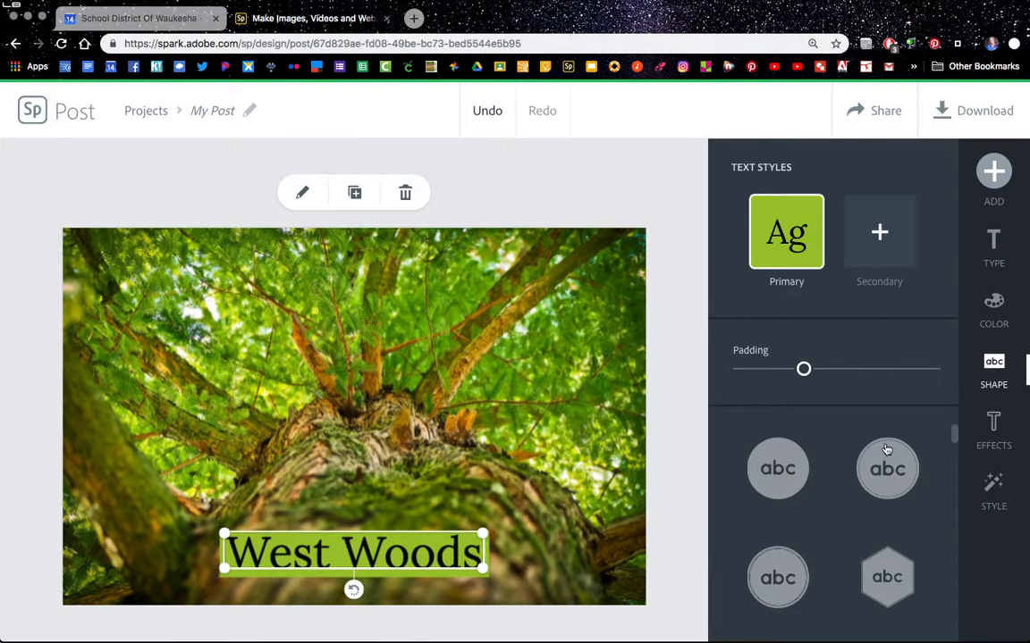
{"action": "scroll", "coordinate": [890, 445], "scroll_direction": "up", "scroll_amount": 5}
{"action": "left_click", "coordinate": [783, 482]}
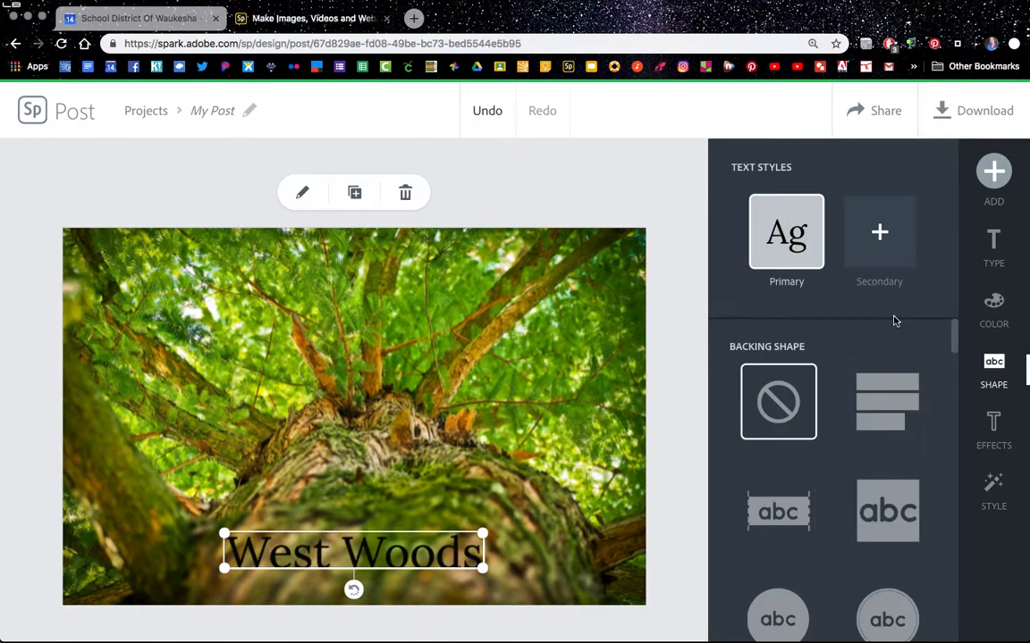
Step: Recolor the "West Woods" text white and move it to the lower-left corner of the photo
{"action": "left_click", "coordinate": [1001, 316]}
{"action": "left_click", "coordinate": [913, 508]}
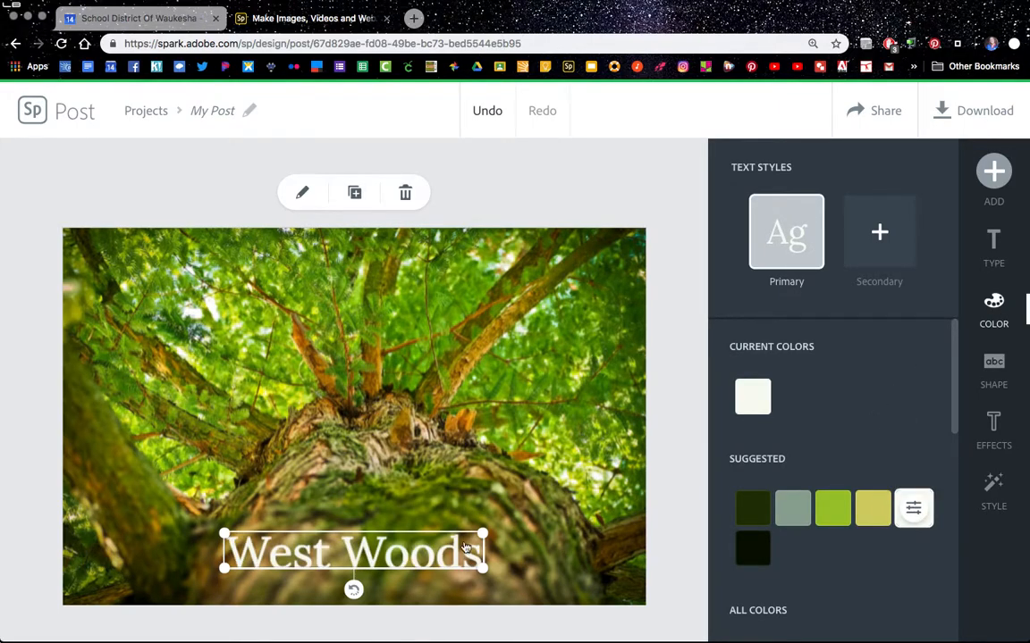
{"action": "left_click_drag", "start_coordinate": [426, 551], "coordinate": [274, 574]}
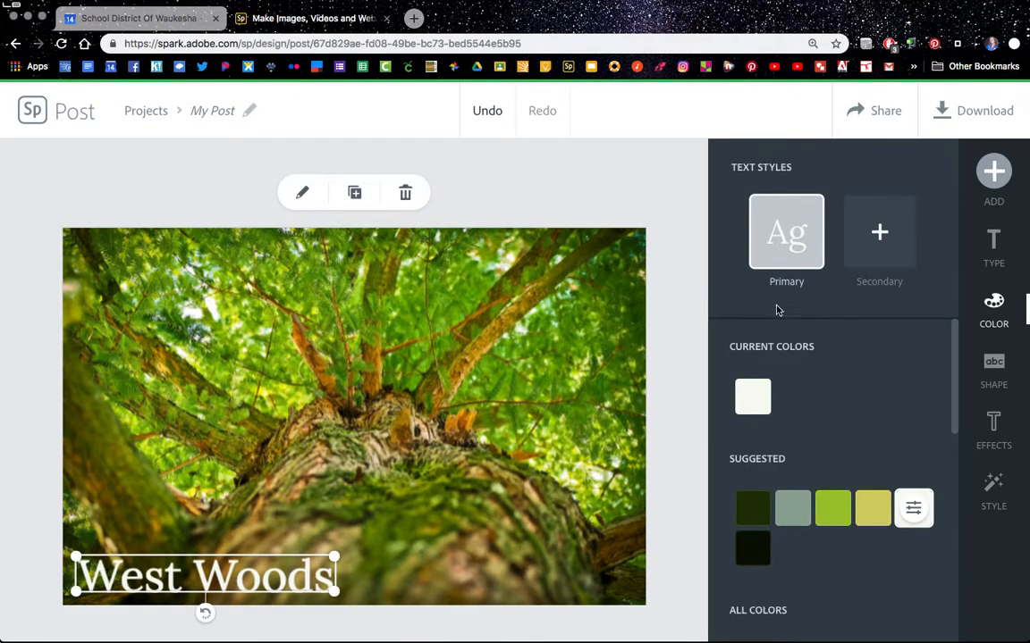
Step: Search the icon library for "oval" and for "tree", browse the tree icons, and close the library without adding one
{"action": "left_click", "coordinate": [994, 172]}
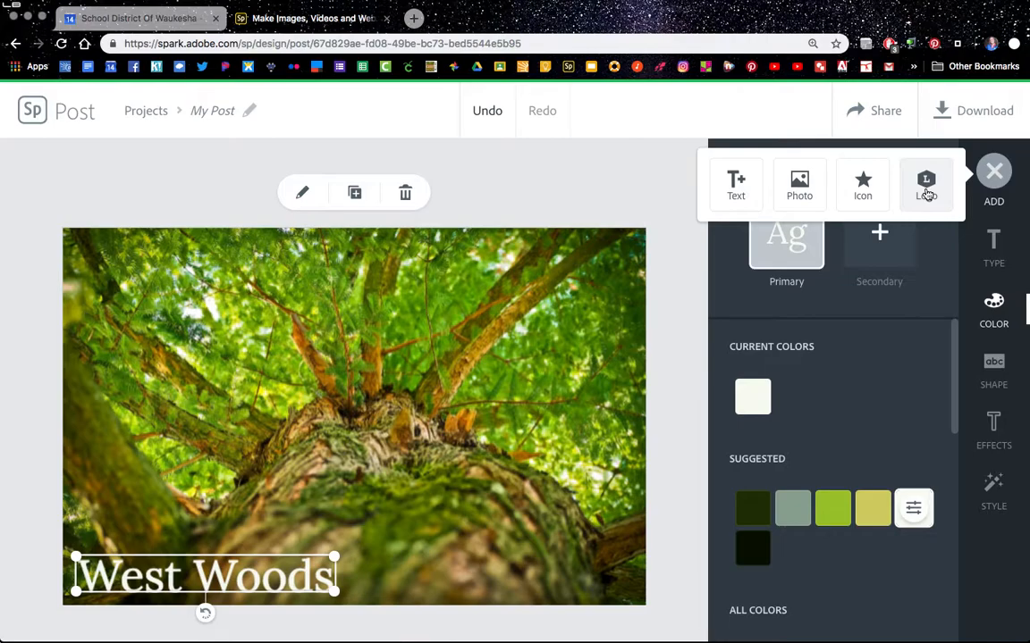
{"action": "left_click", "coordinate": [864, 188]}
{"action": "type", "text": "oval"}
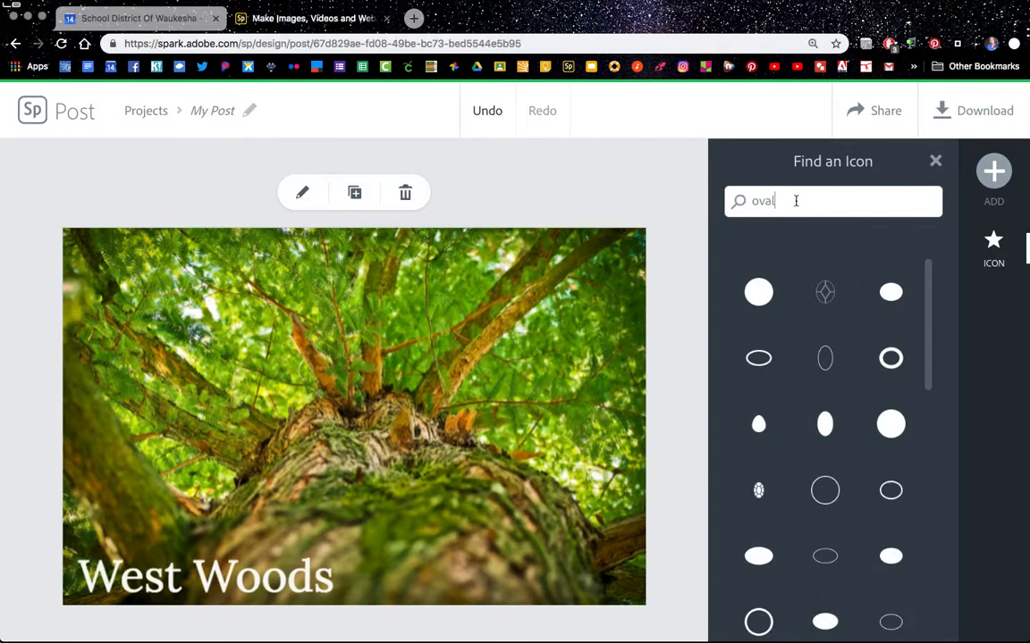
{"action": "left_click_drag", "start_coordinate": [796, 199], "coordinate": [697, 203]}
{"action": "type", "text": "tree"}
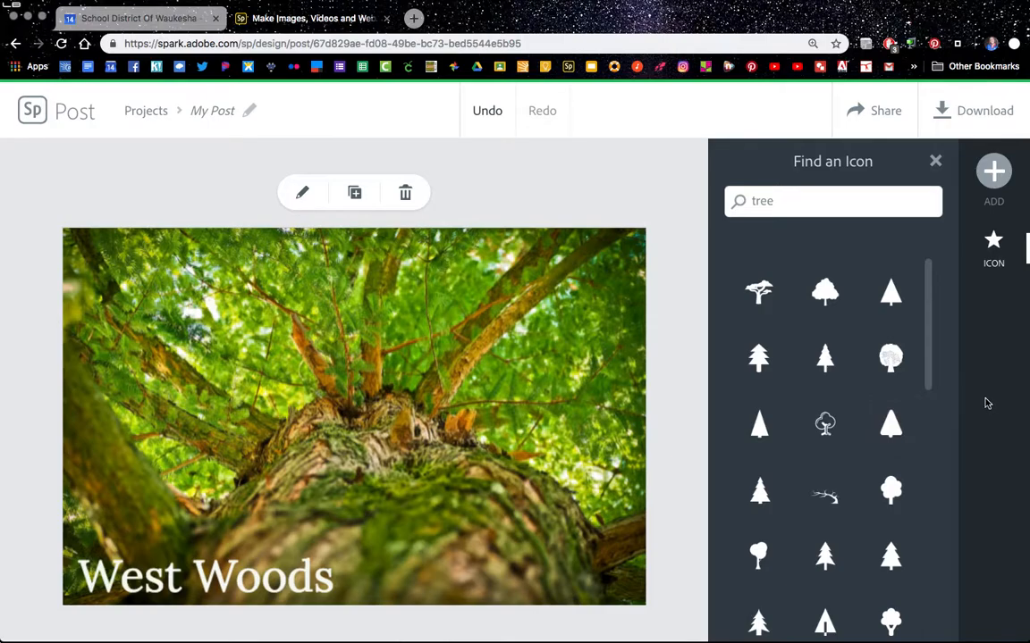
{"action": "scroll", "coordinate": [841, 482], "scroll_direction": "down", "scroll_amount": 8}
{"action": "scroll", "coordinate": [839, 486], "scroll_direction": "down", "scroll_amount": 10}
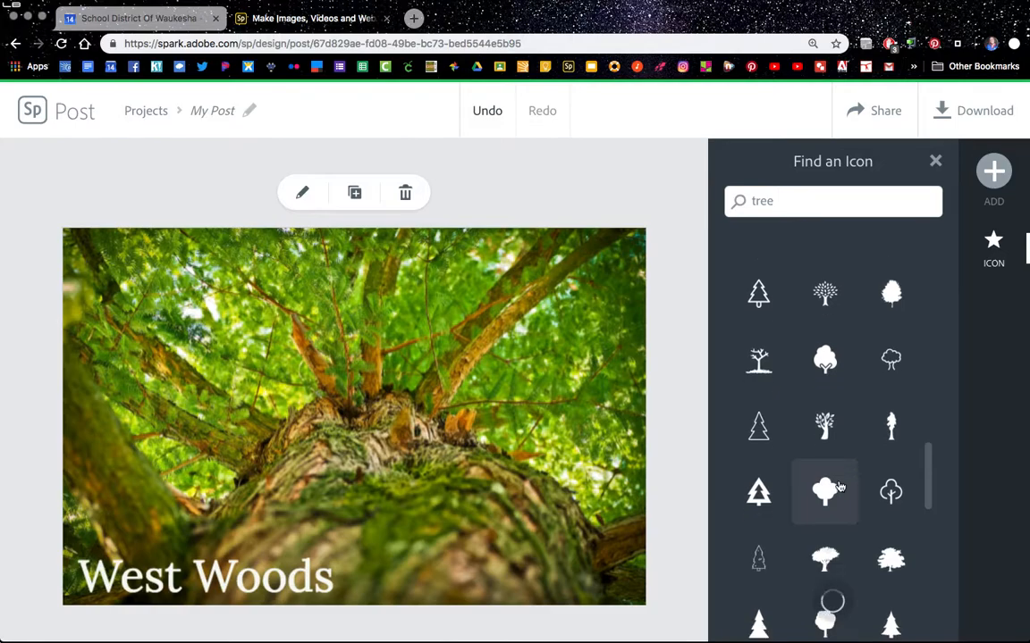
{"action": "scroll", "coordinate": [839, 486], "scroll_direction": "down", "scroll_amount": 3}
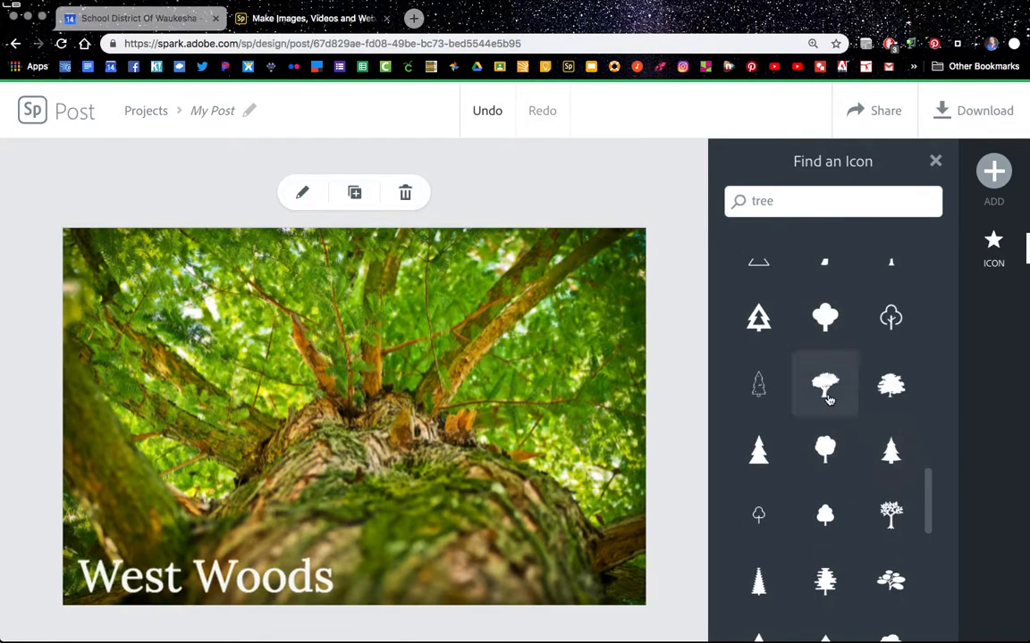
{"action": "scroll", "coordinate": [823, 380], "scroll_direction": "up", "scroll_amount": 15}
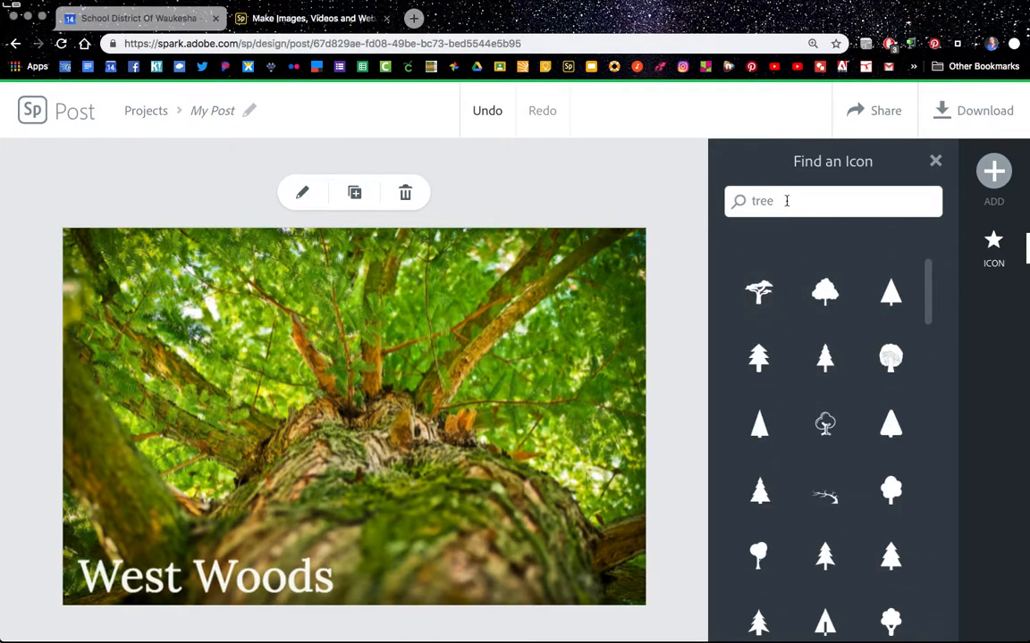
{"action": "left_click", "coordinate": [935, 161]}
Step: Add the text "Group Meeting December 12th @ 4:00pm" and place it in the upper-left corner of the photo
{"action": "left_click", "coordinate": [993, 169]}
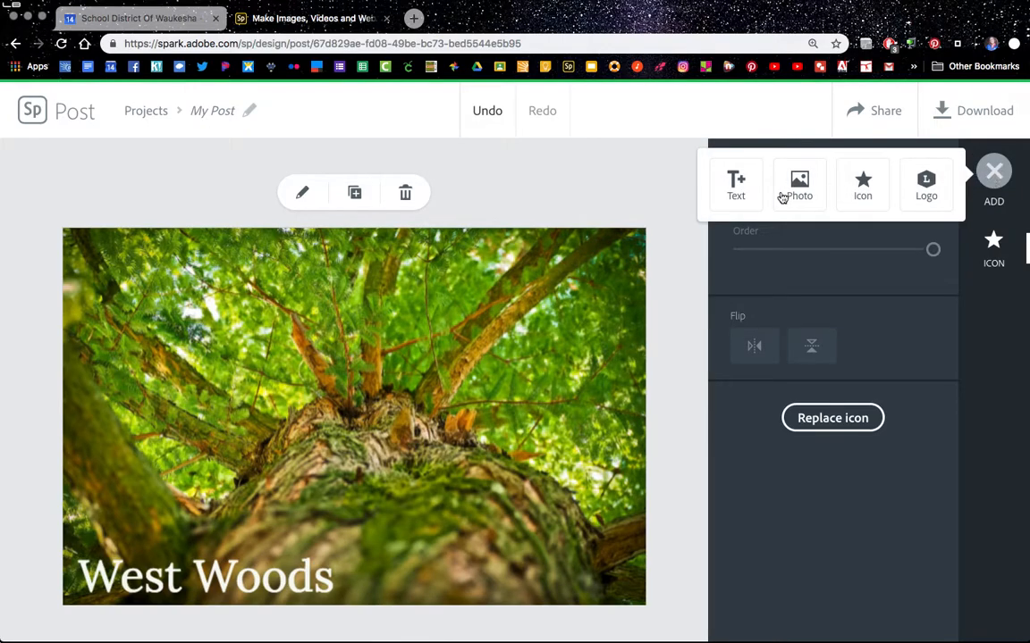
{"action": "left_click", "coordinate": [737, 184]}
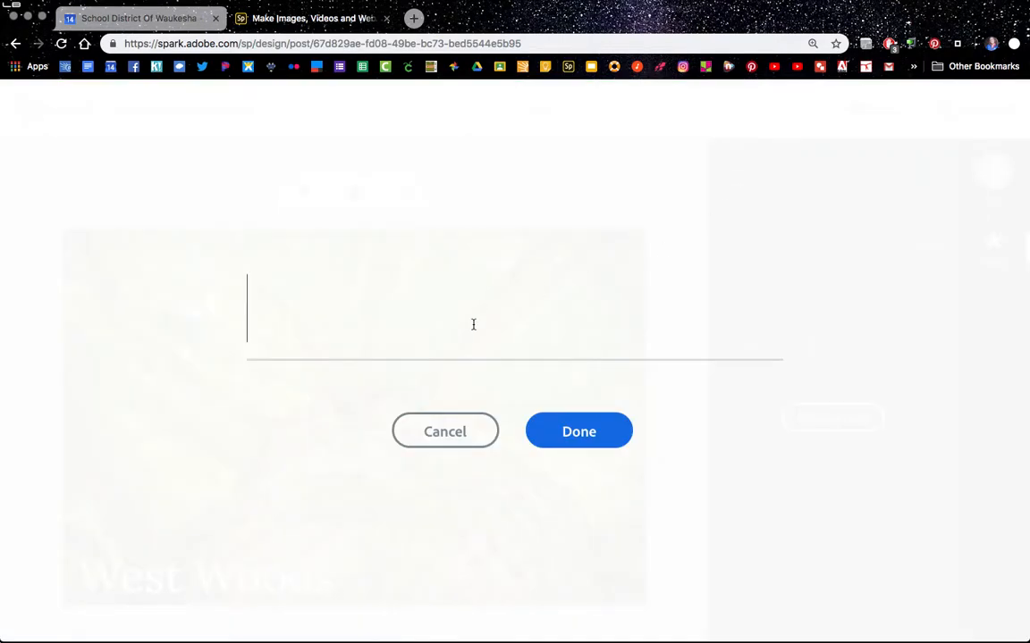
{"action": "type", "text": "Grou"}
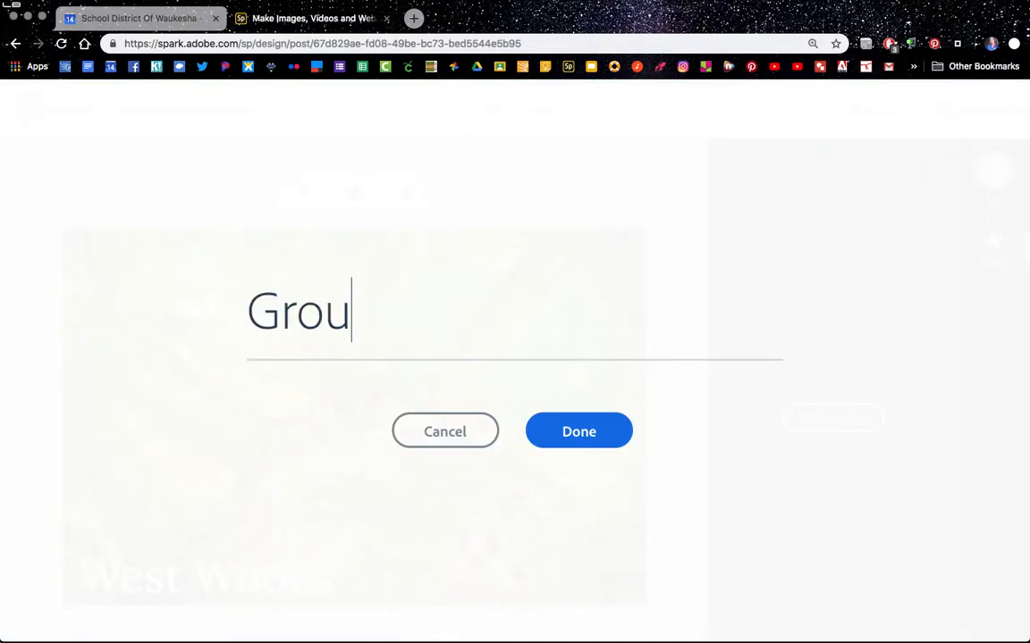
{"action": "type", "text": "p Meeting"}
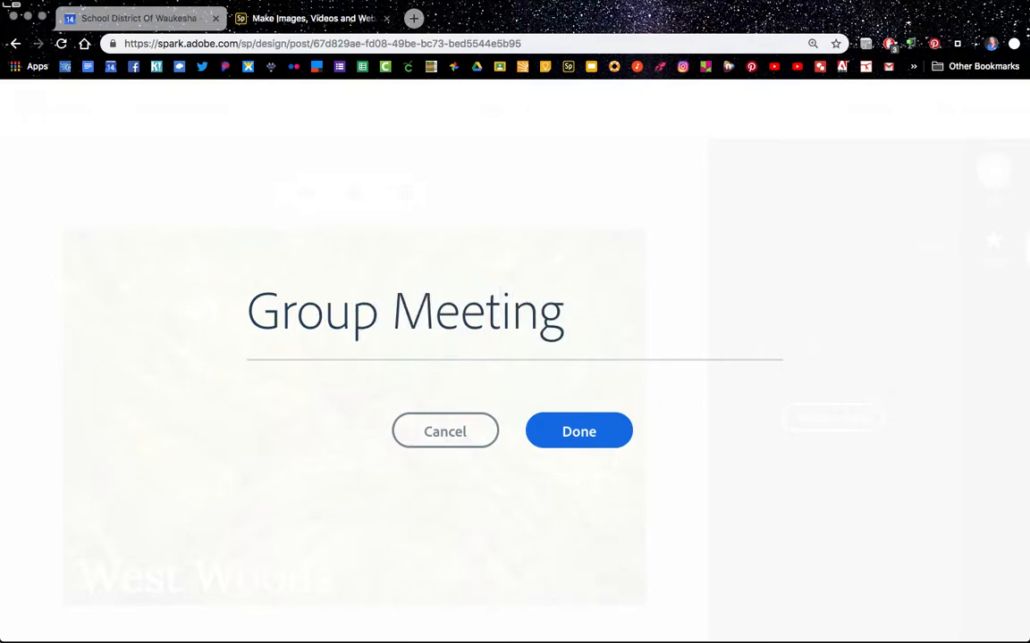
{"action": "type", "text": " Dec"}
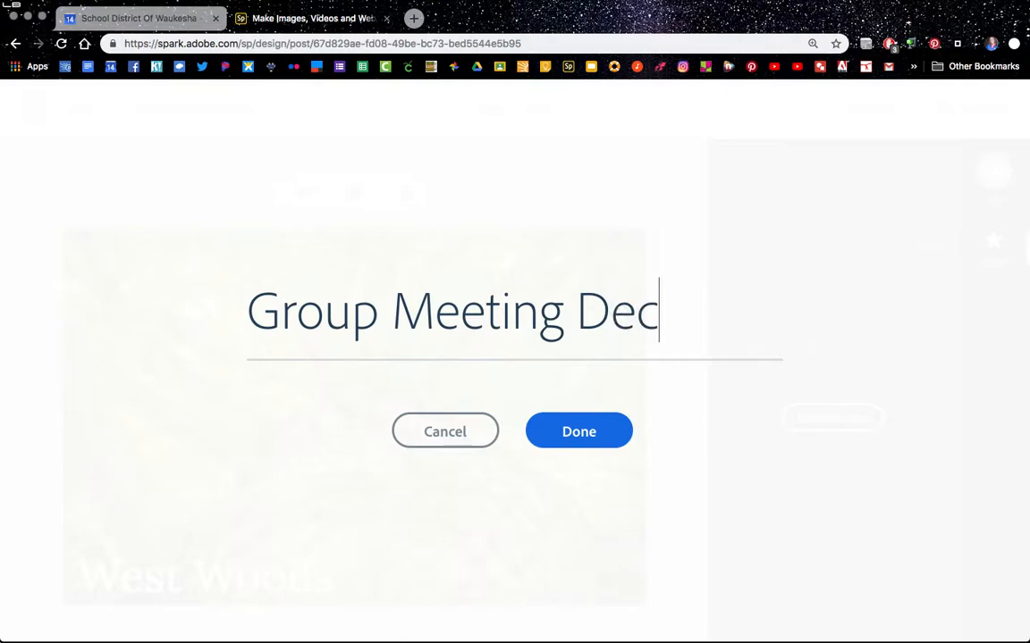
{"action": "type", "text": "emebe"}
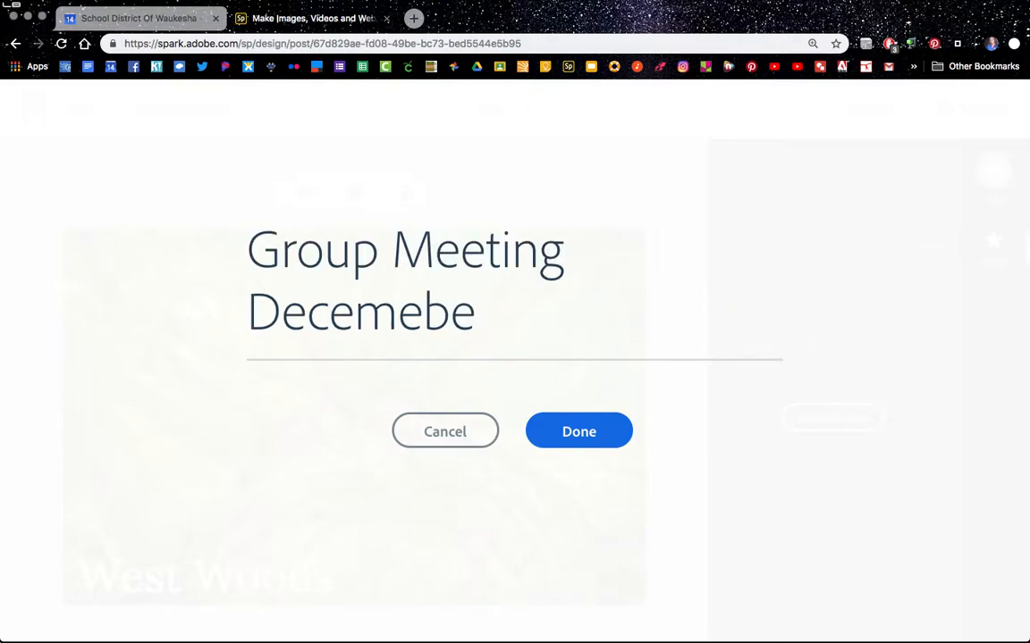
{"action": "key", "text": "BackSpace"}
{"action": "key", "text": "BackSpace"}
{"action": "key", "text": "BackSpace"}
{"action": "key", "text": "BackSpace"}
{"action": "key", "text": "BackSpace"}
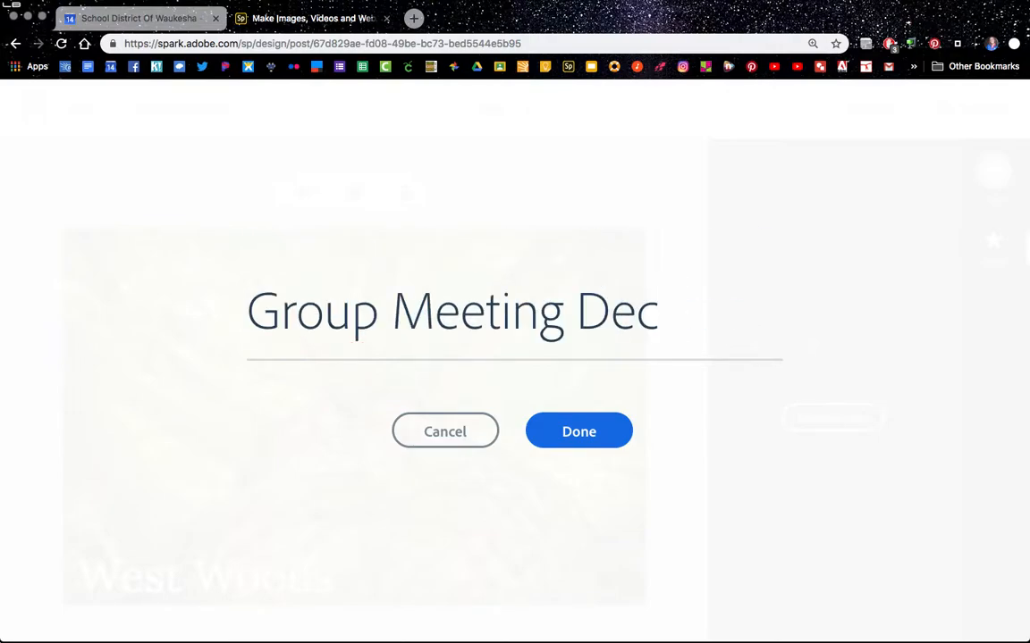
{"action": "type", "text": "embe"}
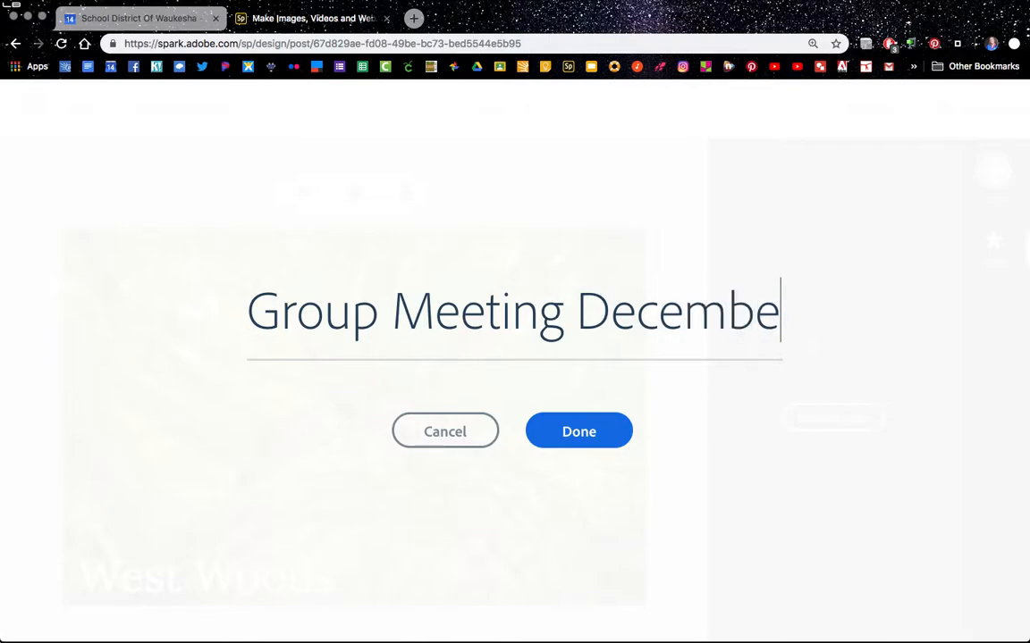
{"action": "type", "text": "r 12th"}
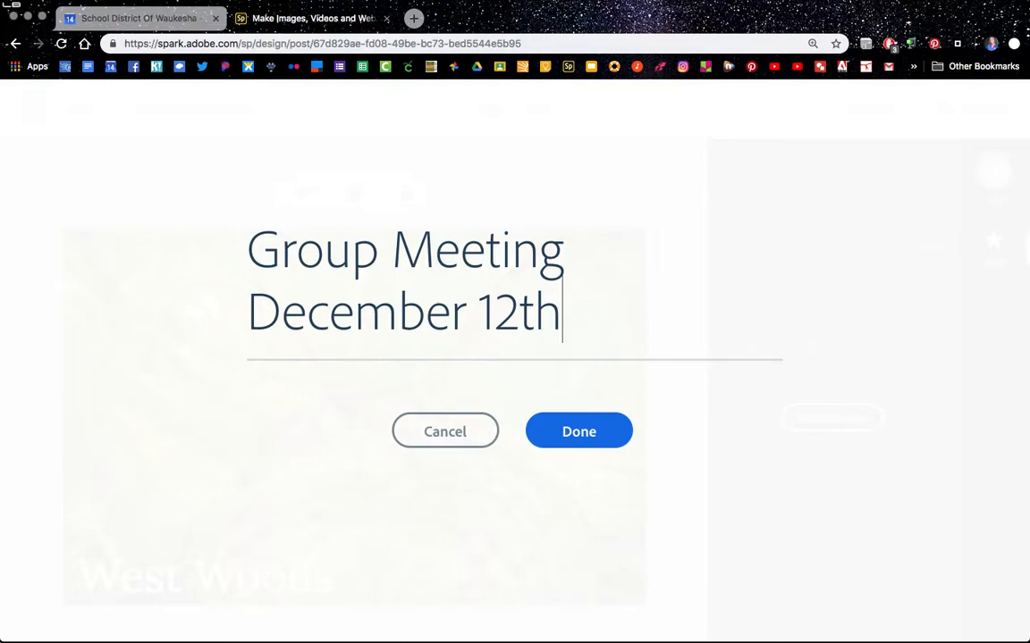
{"action": "type", "text": " @ "}
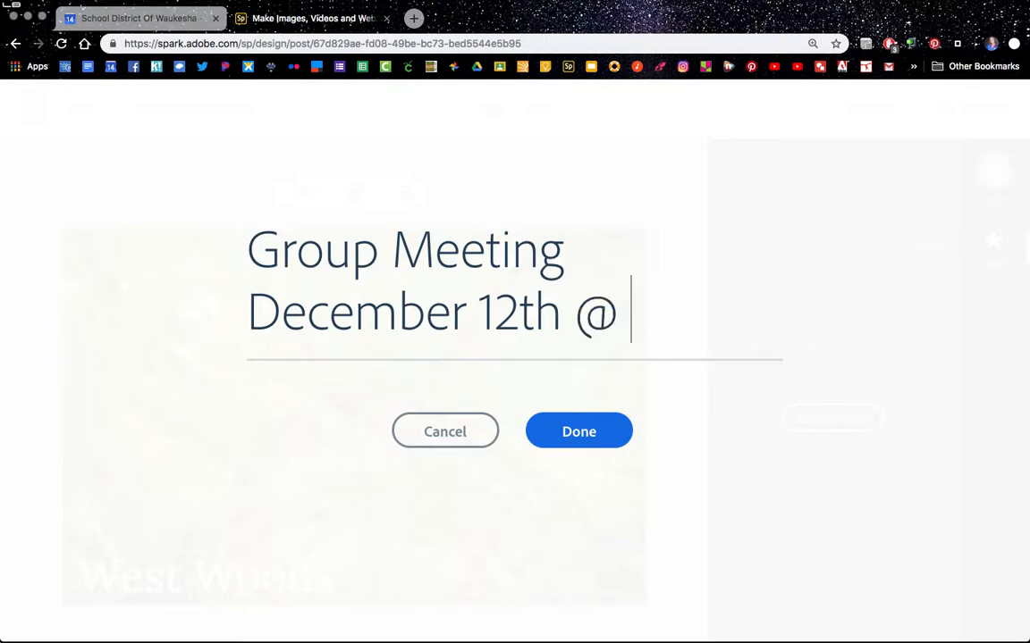
{"action": "type", "text": "4:00pm"}
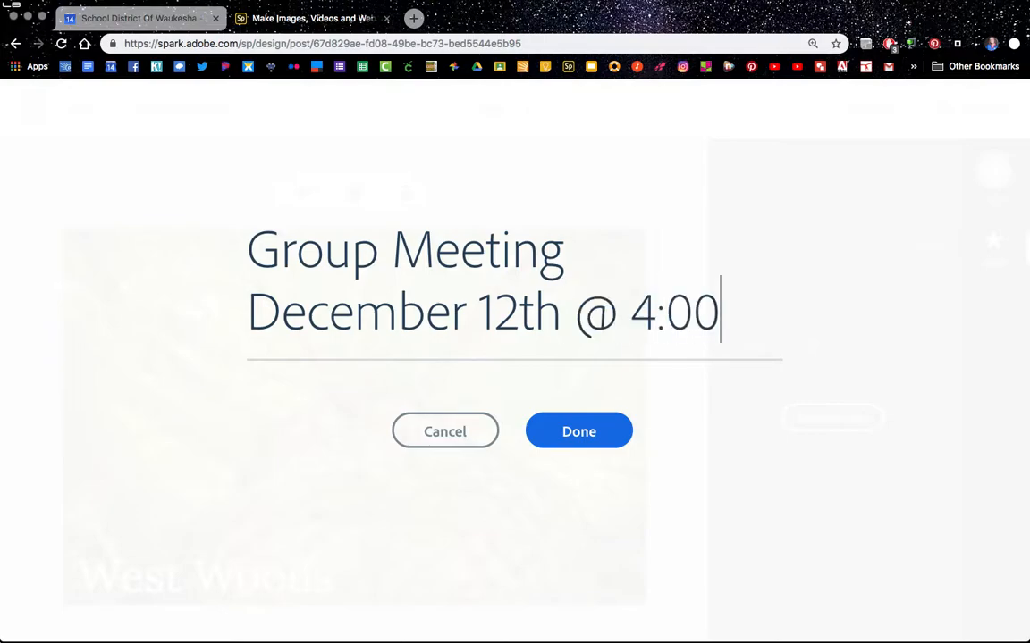
{"action": "left_click", "coordinate": [578, 433]}
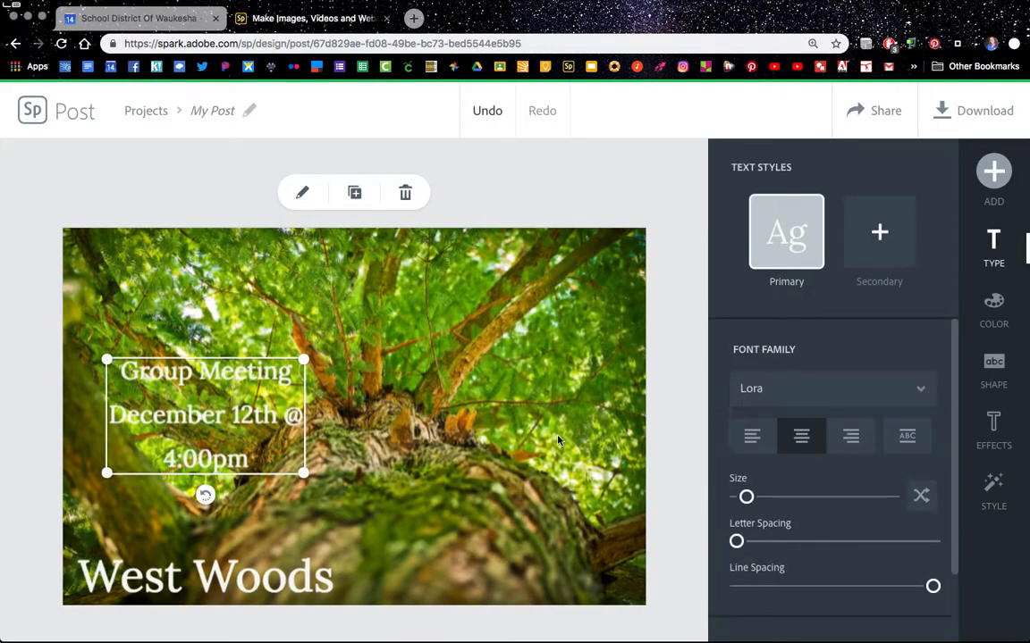
{"action": "left_click_drag", "start_coordinate": [226, 429], "coordinate": [185, 313]}
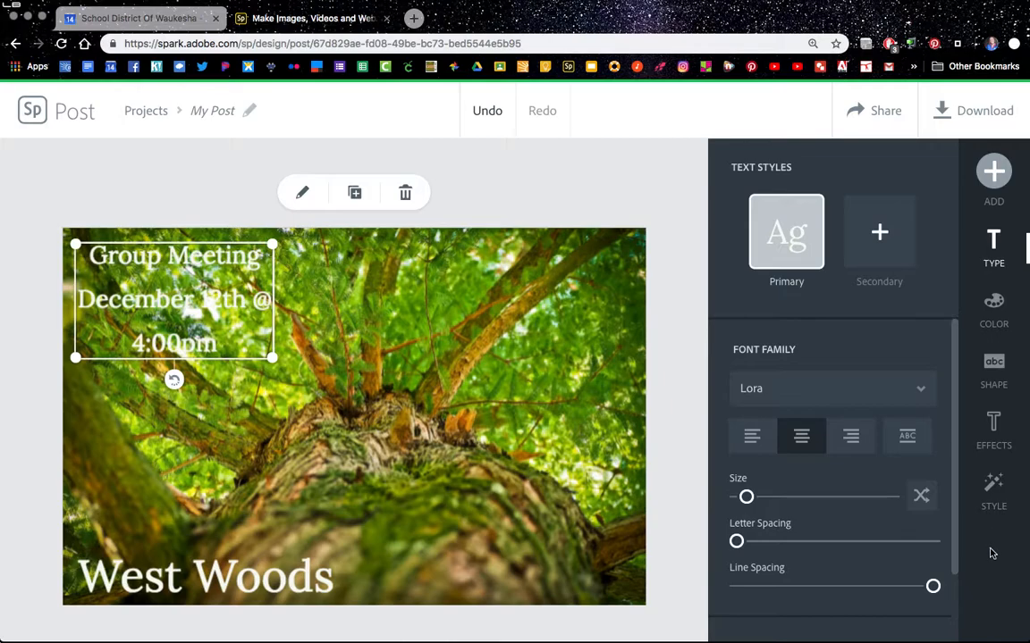
Step: Give the meeting text a full-width band as its backing shape and stretch the text box so it fits on one line
{"action": "left_click", "coordinate": [995, 369]}
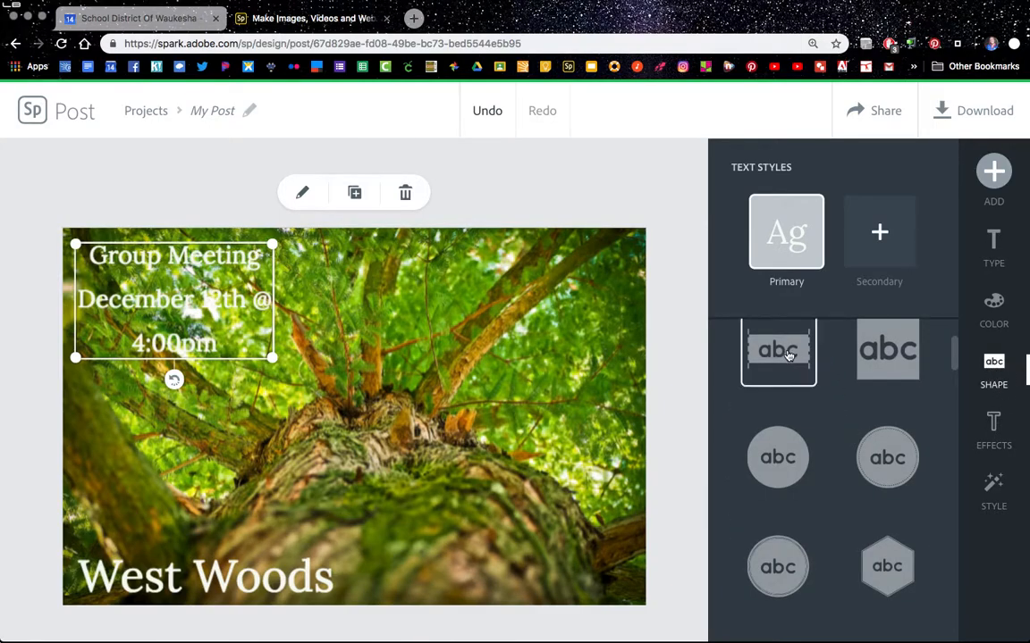
{"action": "left_click", "coordinate": [895, 354]}
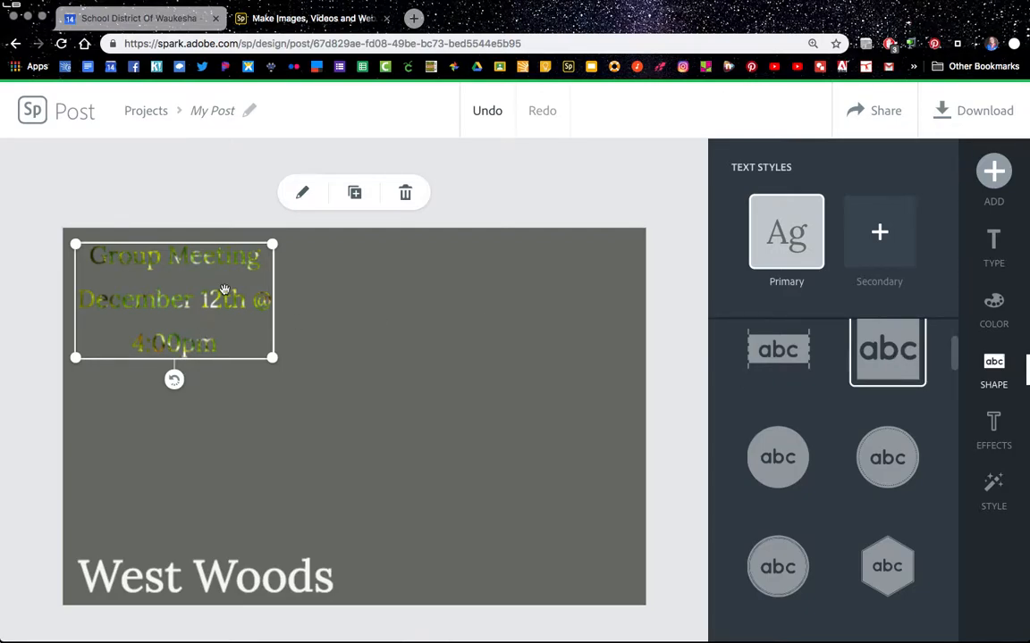
{"action": "left_click", "coordinate": [781, 353]}
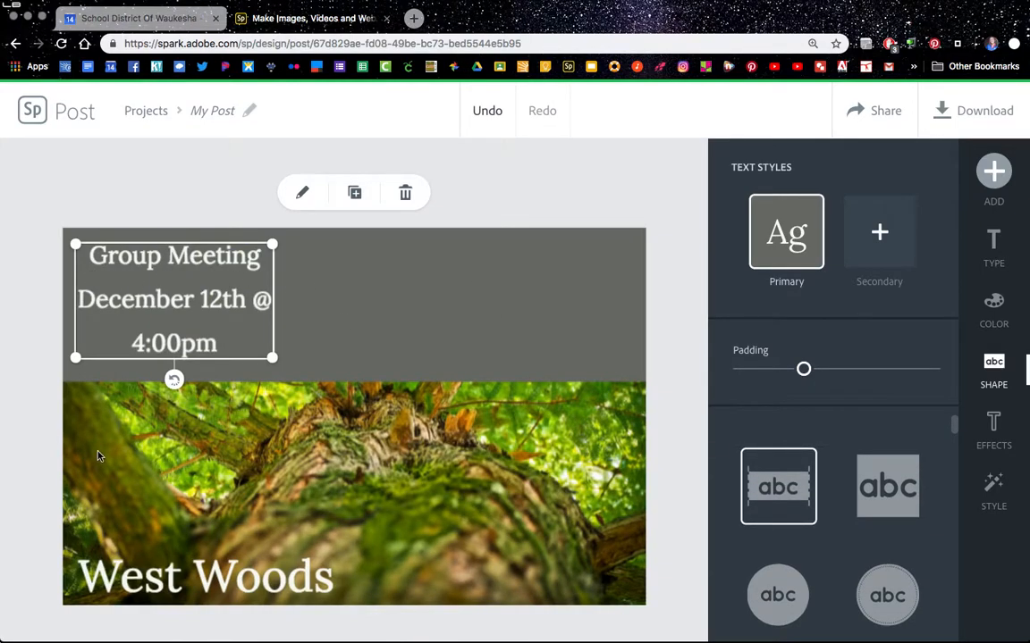
{"action": "left_click_drag", "start_coordinate": [277, 357], "coordinate": [628, 283]}
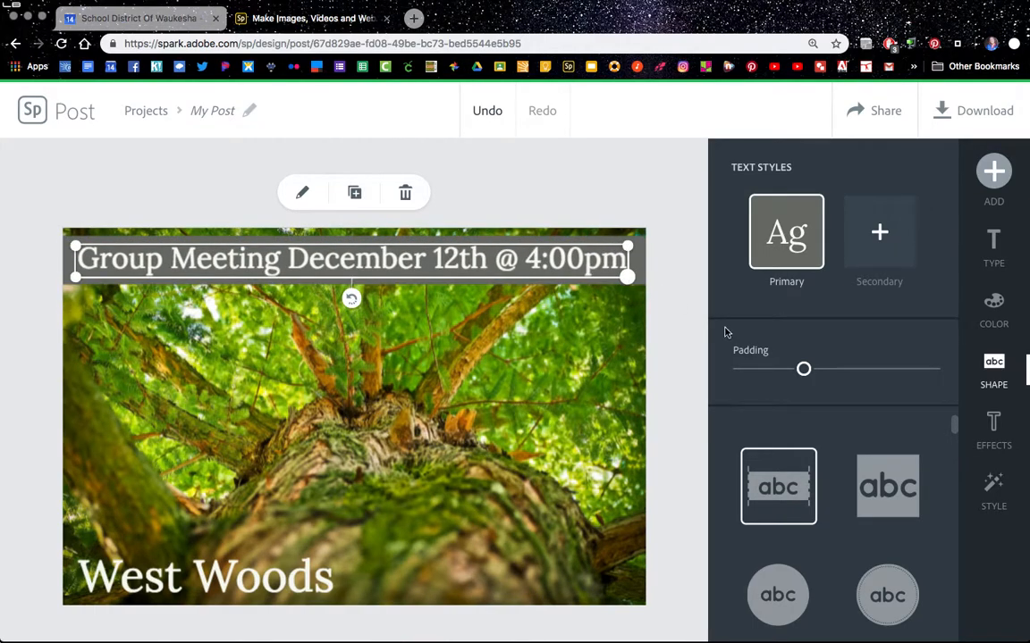
{"action": "scroll", "coordinate": [887, 503], "scroll_direction": "down", "scroll_amount": 6}
{"action": "scroll", "coordinate": [887, 503], "scroll_direction": "down", "scroll_amount": 3}
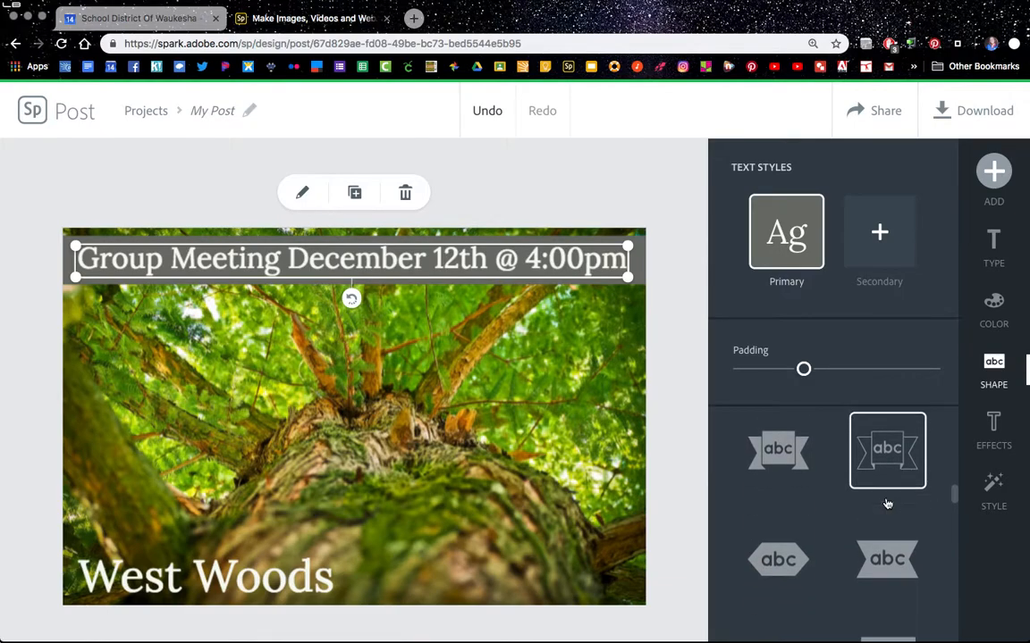
{"action": "scroll", "coordinate": [888, 503], "scroll_direction": "up", "scroll_amount": 9}
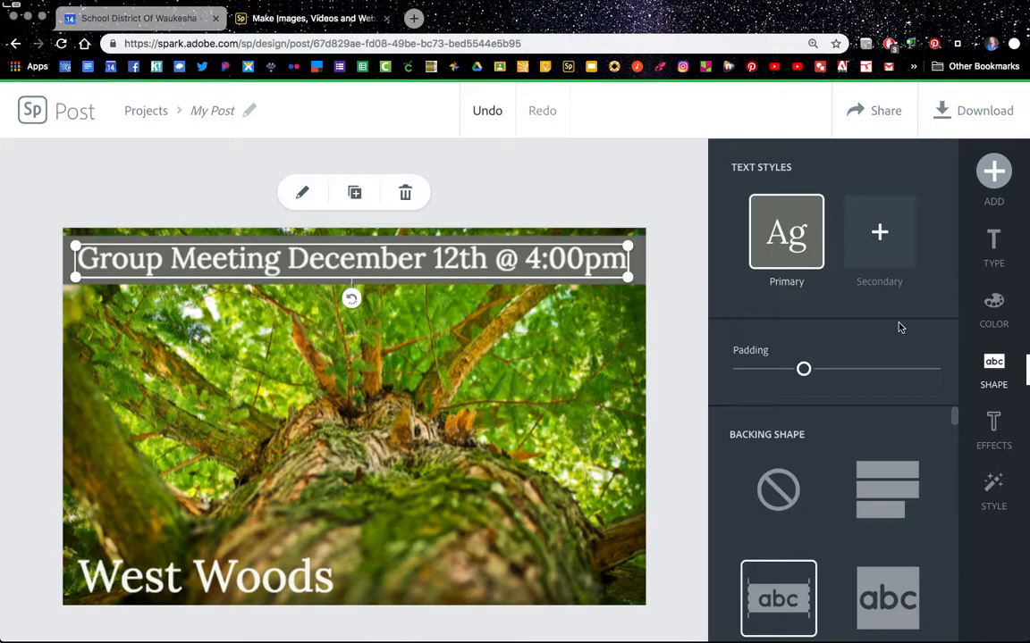
Step: Recolor the meeting banner with the custom blue #2C08E3 for the band and off-white for the text, shuffling the two colors
{"action": "left_click", "coordinate": [994, 309]}
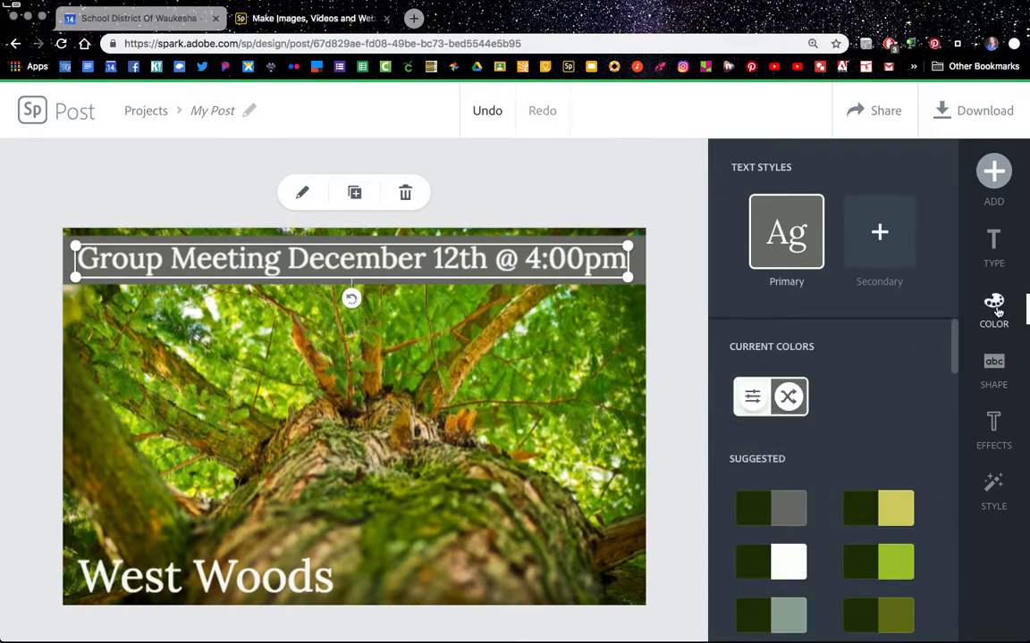
{"action": "scroll", "coordinate": [809, 447], "scroll_direction": "down", "scroll_amount": 2}
{"action": "scroll", "coordinate": [828, 487], "scroll_direction": "up", "scroll_amount": 2}
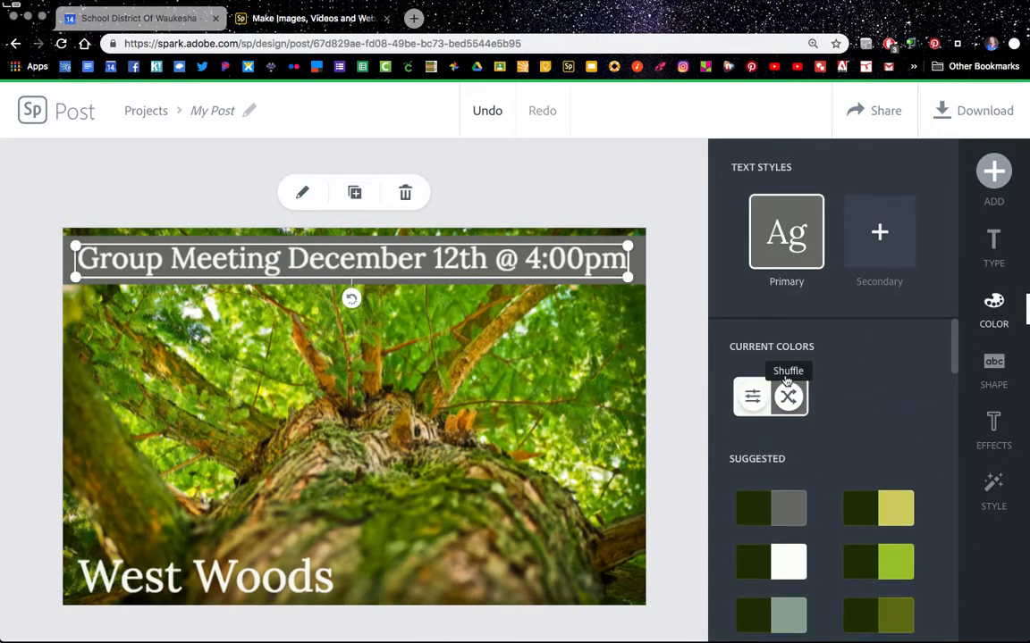
{"action": "left_click", "coordinate": [788, 397]}
{"action": "left_click", "coordinate": [753, 399]}
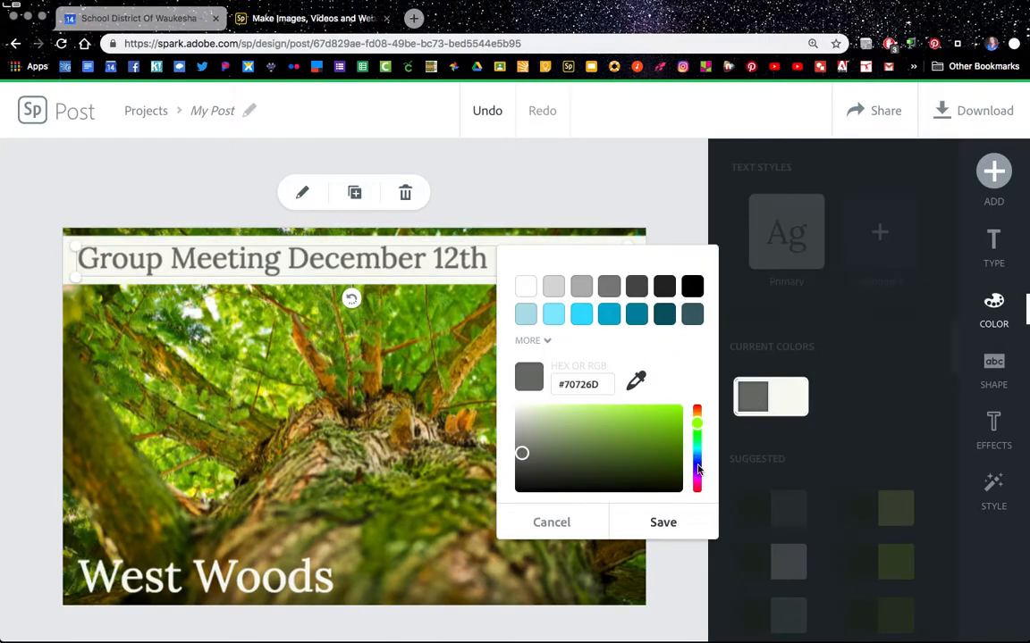
{"action": "left_click", "coordinate": [697, 465]}
{"action": "left_click", "coordinate": [678, 415]}
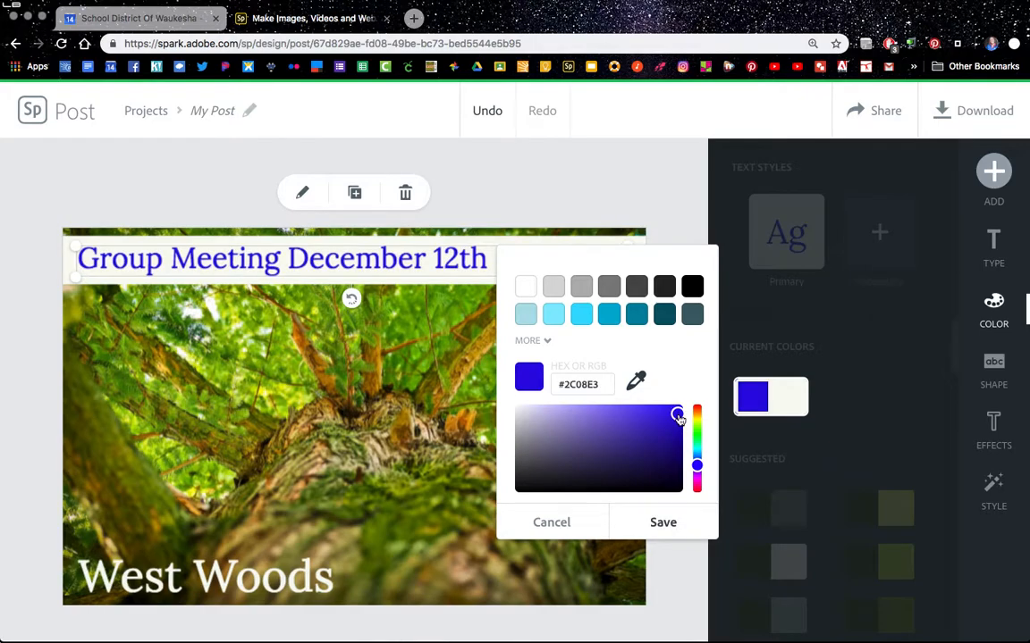
{"action": "left_click", "coordinate": [663, 522]}
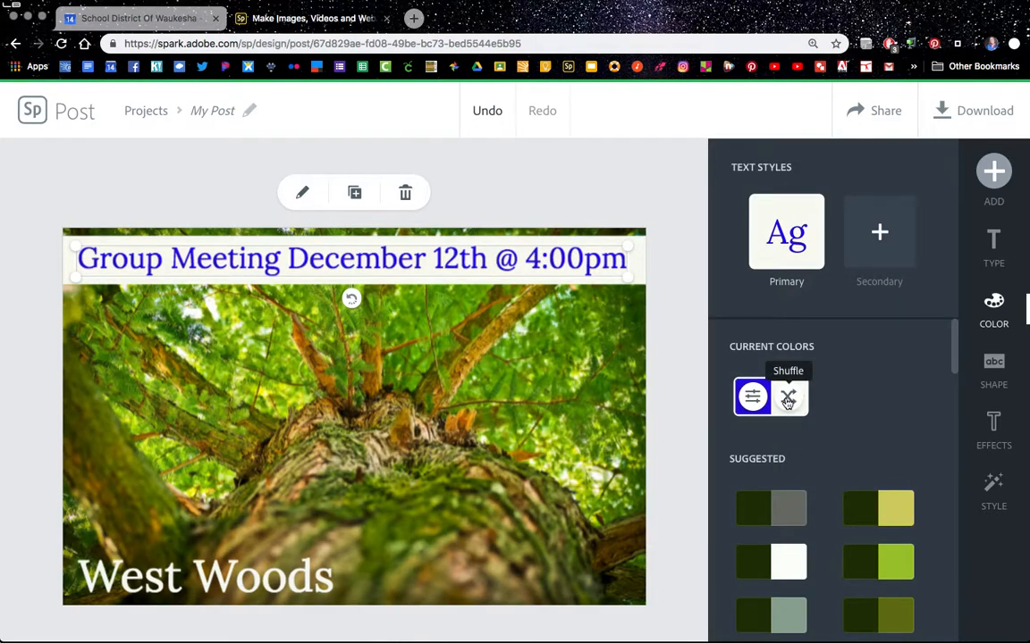
{"action": "left_click", "coordinate": [787, 400]}
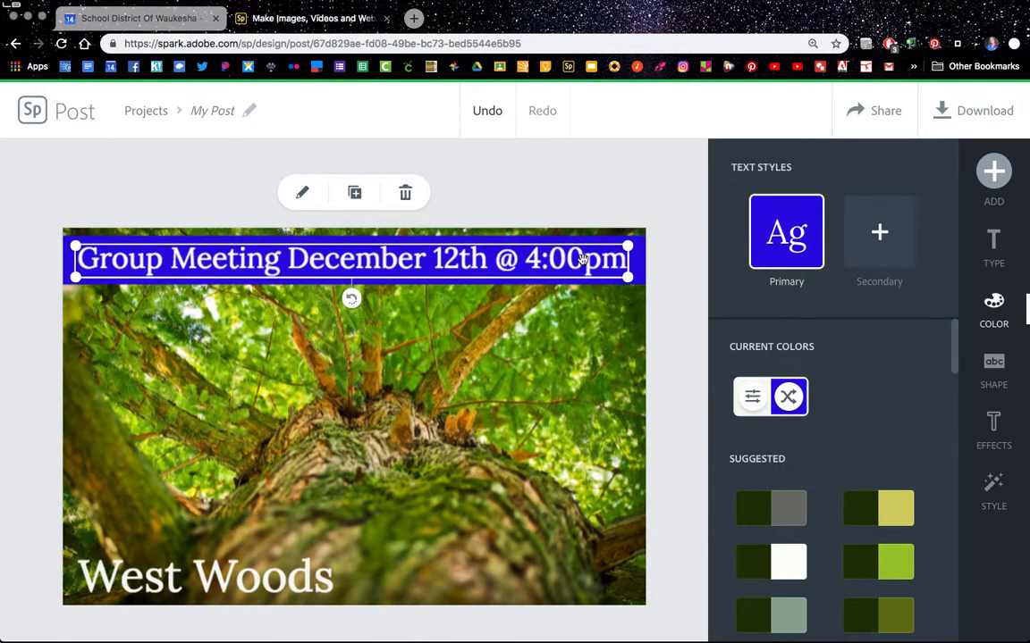
{"action": "left_click", "coordinate": [686, 355]}
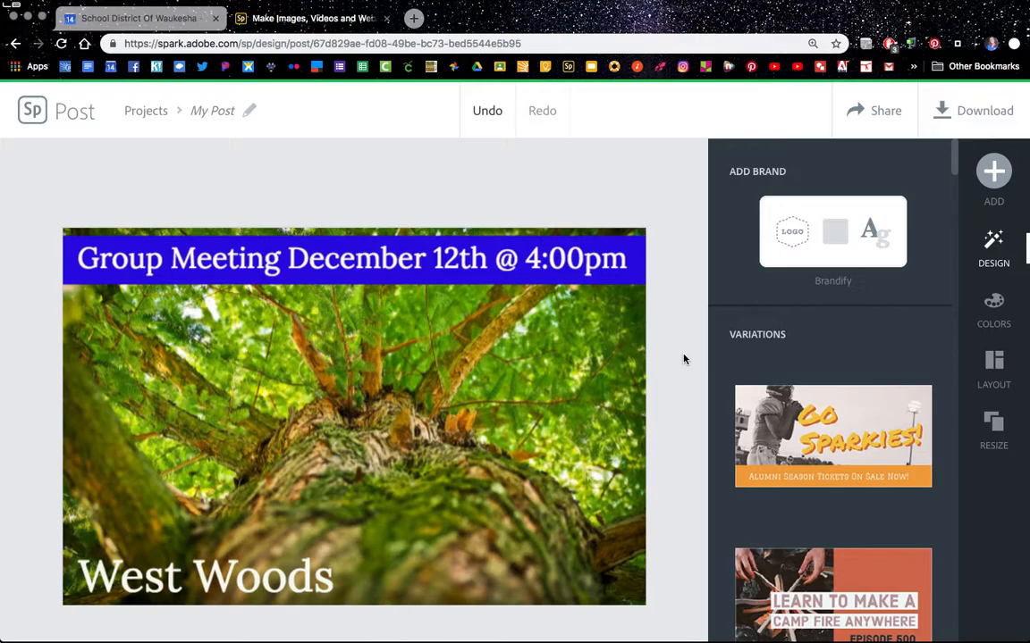
{"action": "left_click", "coordinate": [994, 173]}
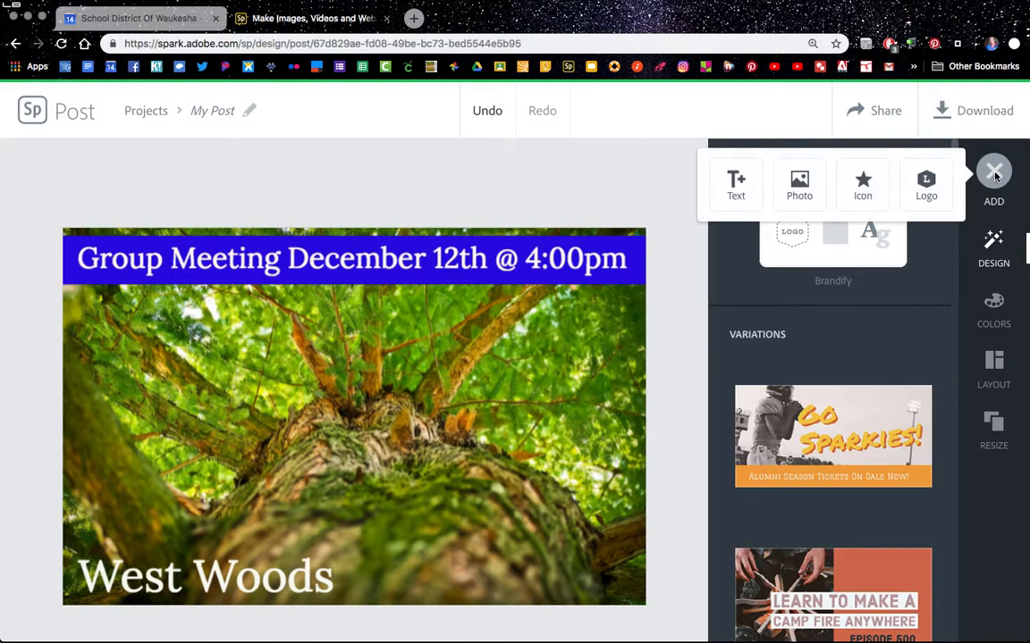
{"action": "left_click", "coordinate": [995, 176]}
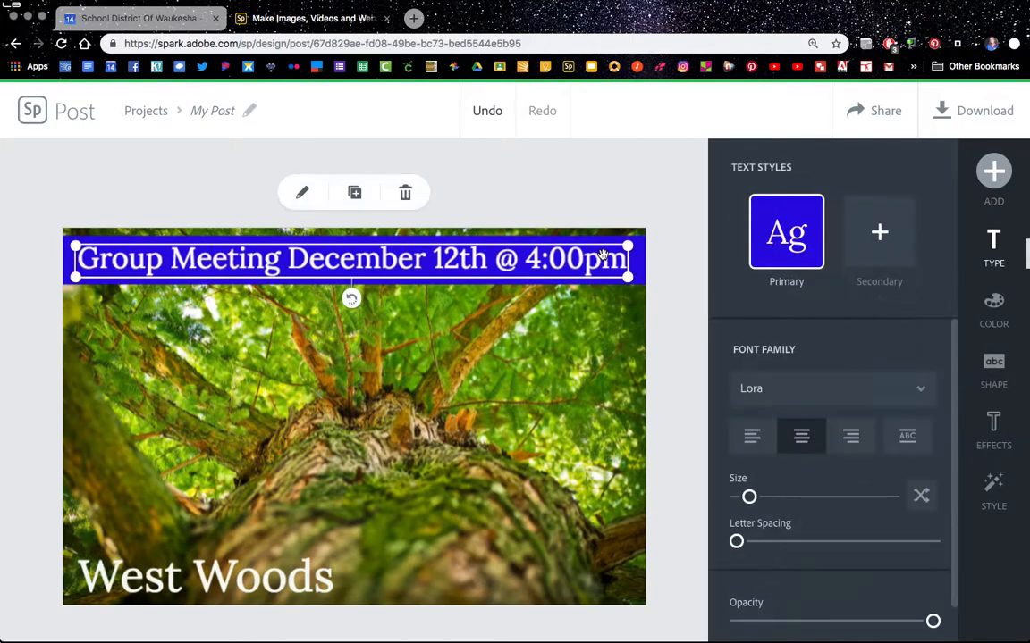
Step: Try the Cutout effect on the meeting text and reset its text effect to None
{"action": "left_click", "coordinate": [995, 428]}
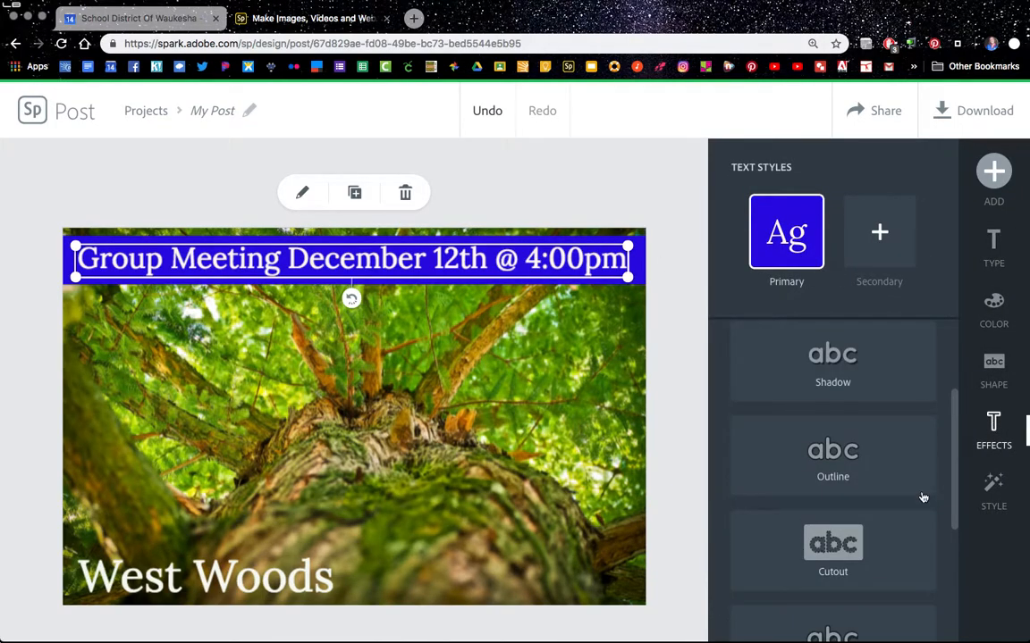
{"action": "scroll", "coordinate": [928, 485], "scroll_direction": "down", "scroll_amount": 2}
{"action": "left_click", "coordinate": [826, 483]}
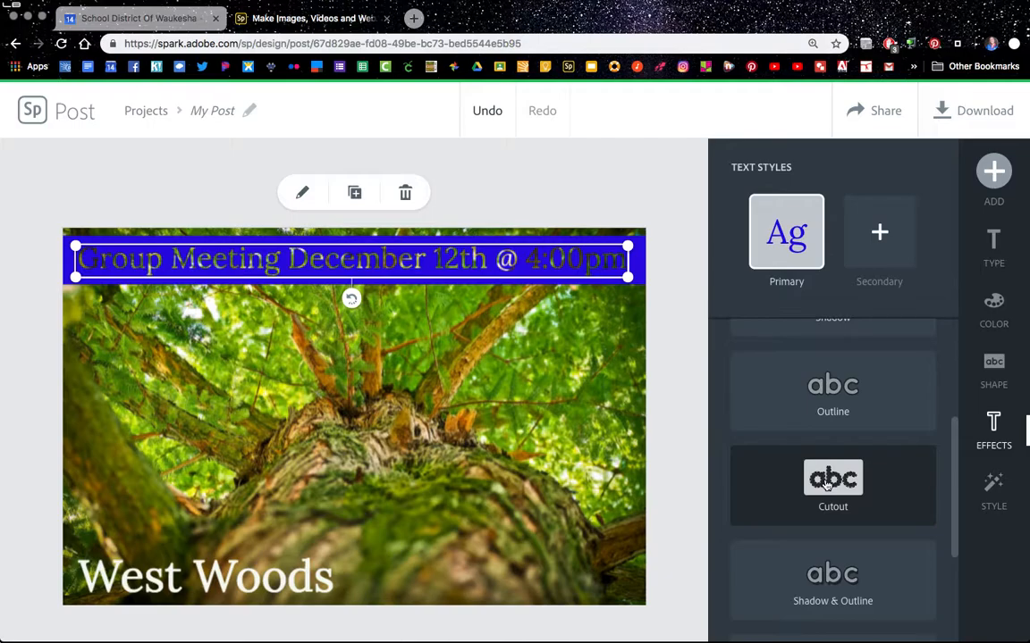
{"action": "scroll", "coordinate": [826, 483], "scroll_direction": "up", "scroll_amount": 3}
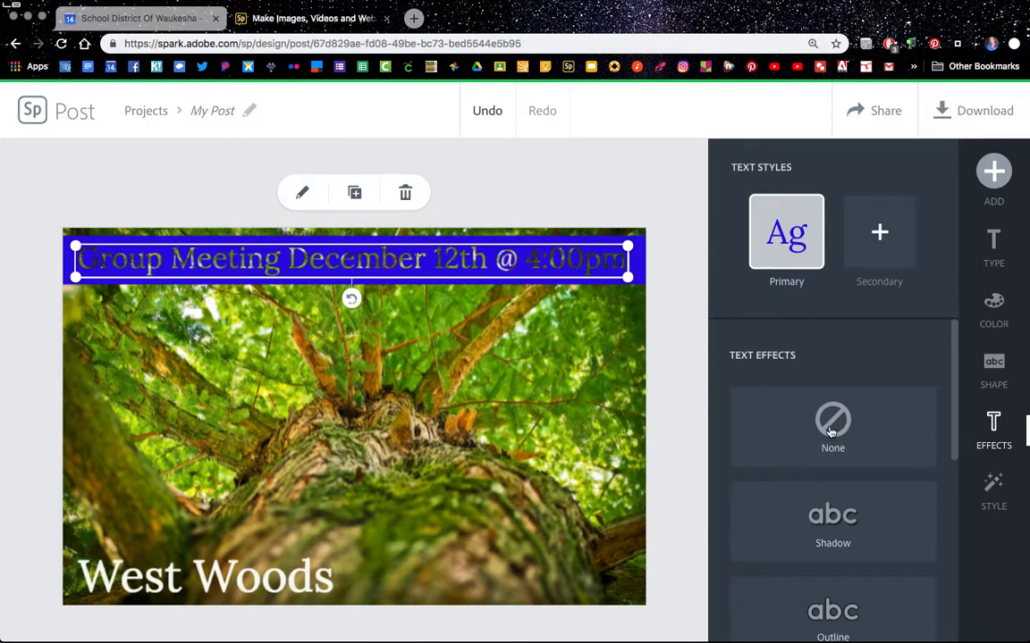
{"action": "left_click", "coordinate": [744, 420]}
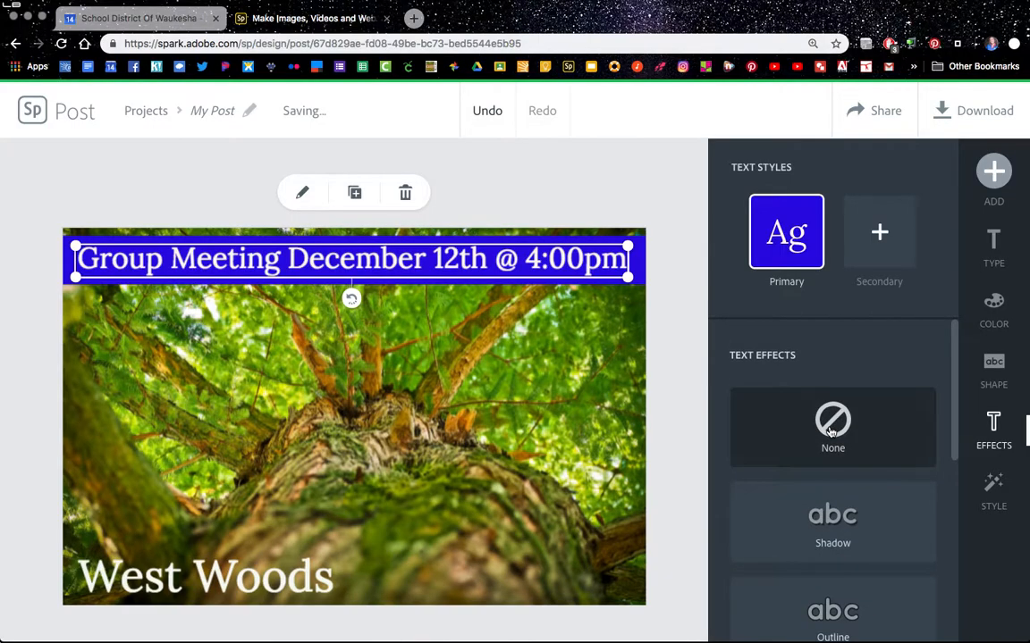
Step: Change the meeting text's font, trying Quicksand Bold and choosing SirinStencil Regular
{"action": "left_click", "coordinate": [994, 492]}
{"action": "left_click", "coordinate": [840, 403]}
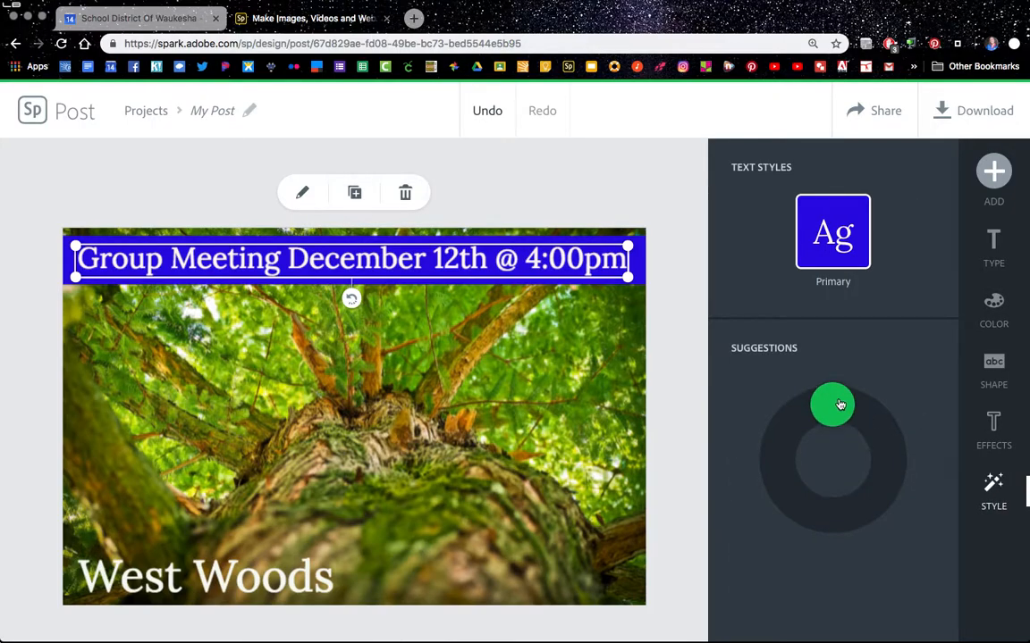
{"action": "left_click", "coordinate": [993, 260]}
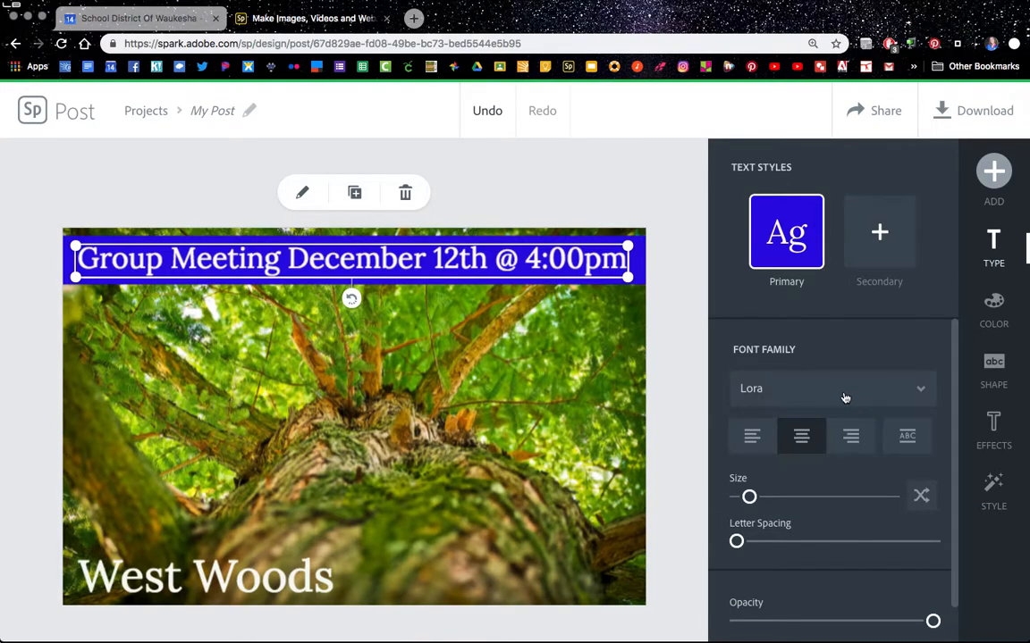
{"action": "left_click", "coordinate": [845, 397]}
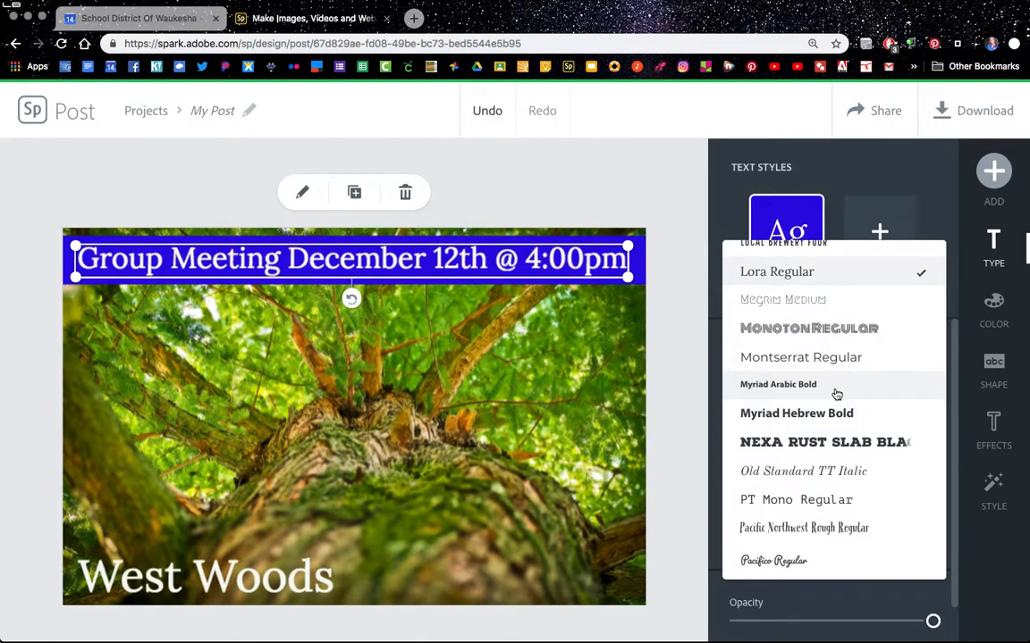
{"action": "scroll", "coordinate": [836, 394], "scroll_direction": "down", "scroll_amount": 4}
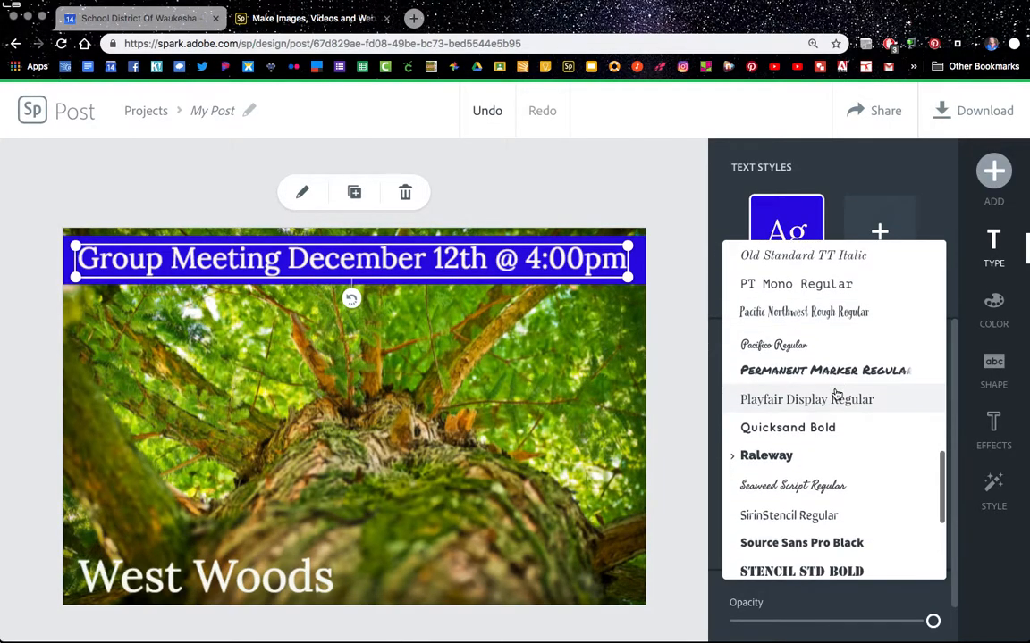
{"action": "left_click", "coordinate": [807, 428]}
{"action": "scroll", "coordinate": [807, 430], "scroll_direction": "down", "scroll_amount": 3}
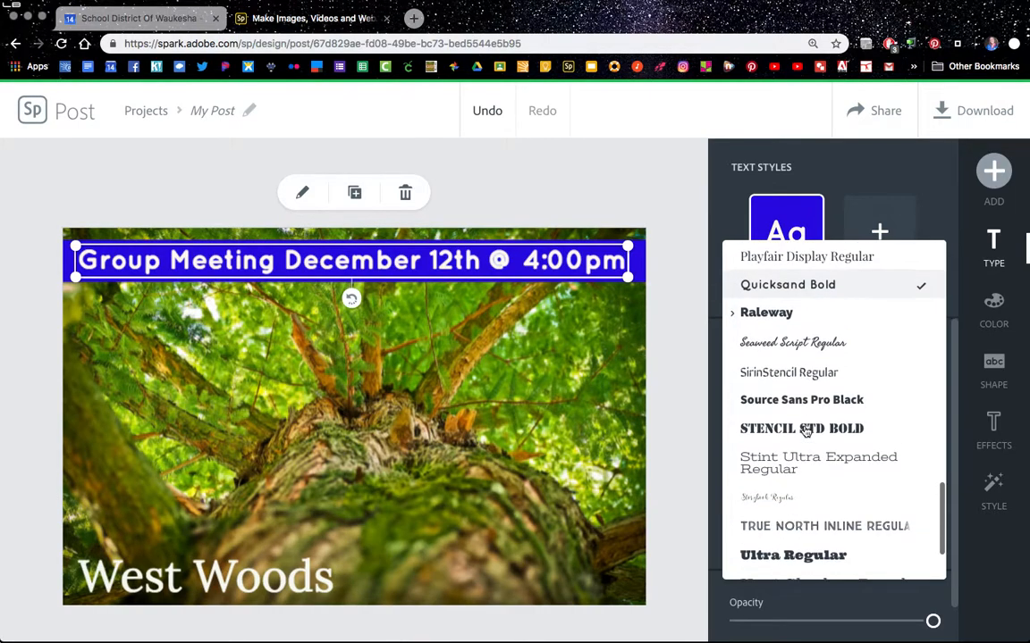
{"action": "left_click", "coordinate": [785, 375]}
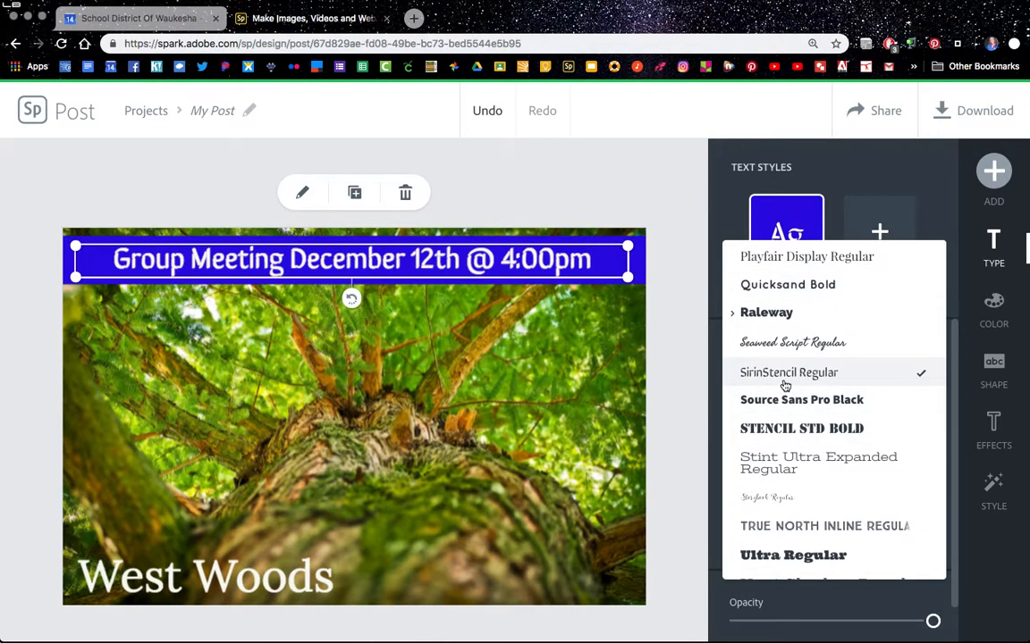
{"action": "left_click", "coordinate": [1006, 601]}
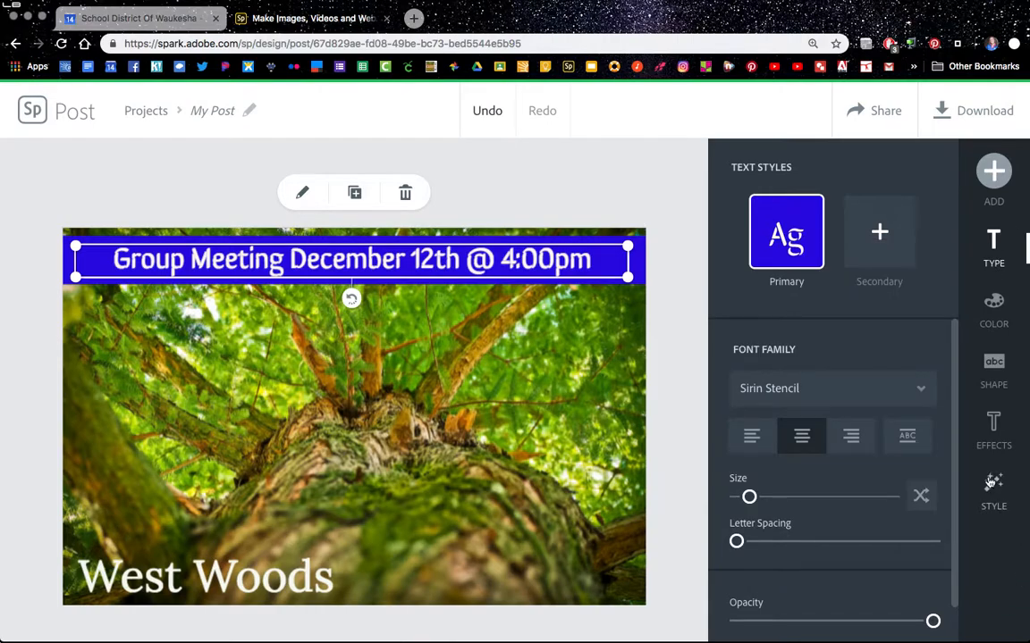
Step: Apply a suggested style with a black rounded-corner banner and thin light lettering to the meeting text, and download the graphic
{"action": "left_click", "coordinate": [991, 485]}
{"action": "mouse_move", "coordinate": [839, 404]}
{"action": "left_mouse_down"}
{"action": "mouse_move", "coordinate": [874, 413]}
{"action": "mouse_move", "coordinate": [888, 470]}
{"action": "mouse_move", "coordinate": [881, 518]}
{"action": "mouse_move", "coordinate": [861, 498]}
{"action": "mouse_move", "coordinate": [814, 516]}
{"action": "mouse_move", "coordinate": [788, 491]}
{"action": "mouse_move", "coordinate": [776, 457]}
{"action": "mouse_move", "coordinate": [809, 420]}
{"action": "mouse_move", "coordinate": [879, 425]}
{"action": "mouse_move", "coordinate": [856, 414]}
{"action": "left_mouse_up"}
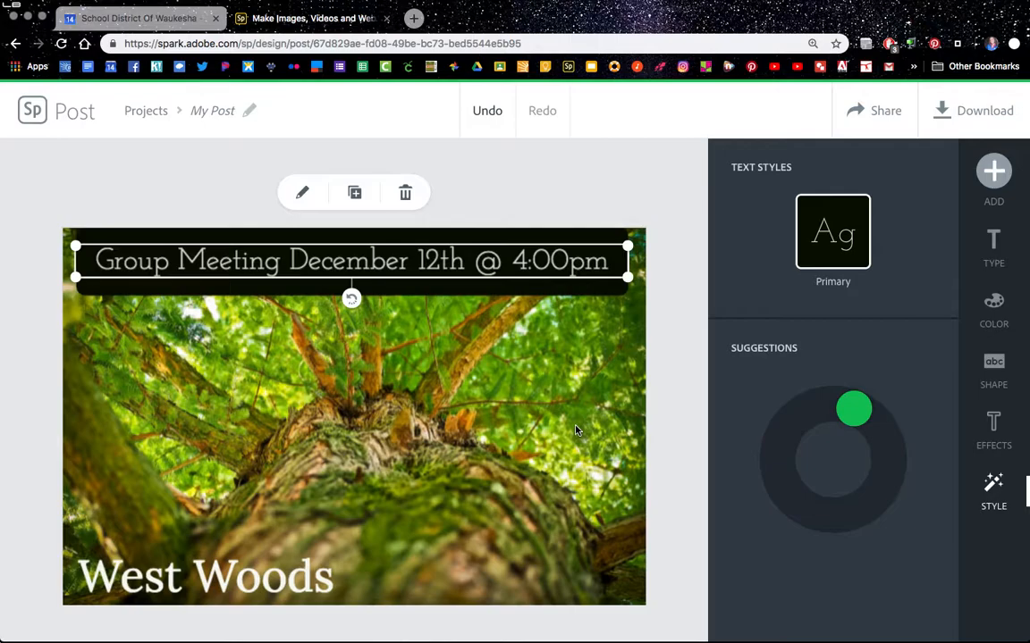
{"action": "left_click", "coordinate": [692, 464]}
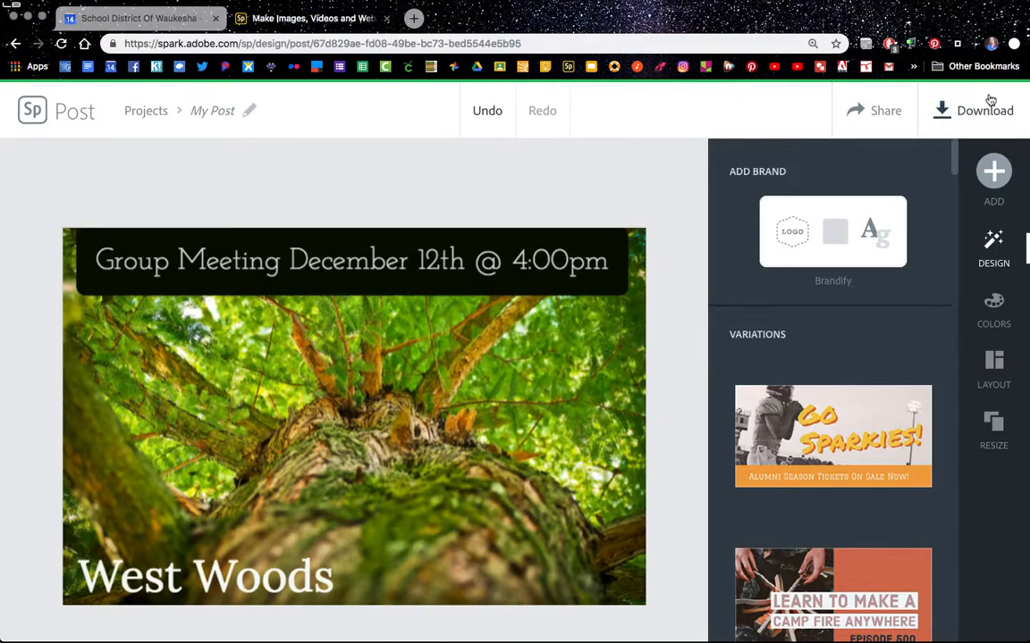
{"action": "left_click", "coordinate": [972, 117]}
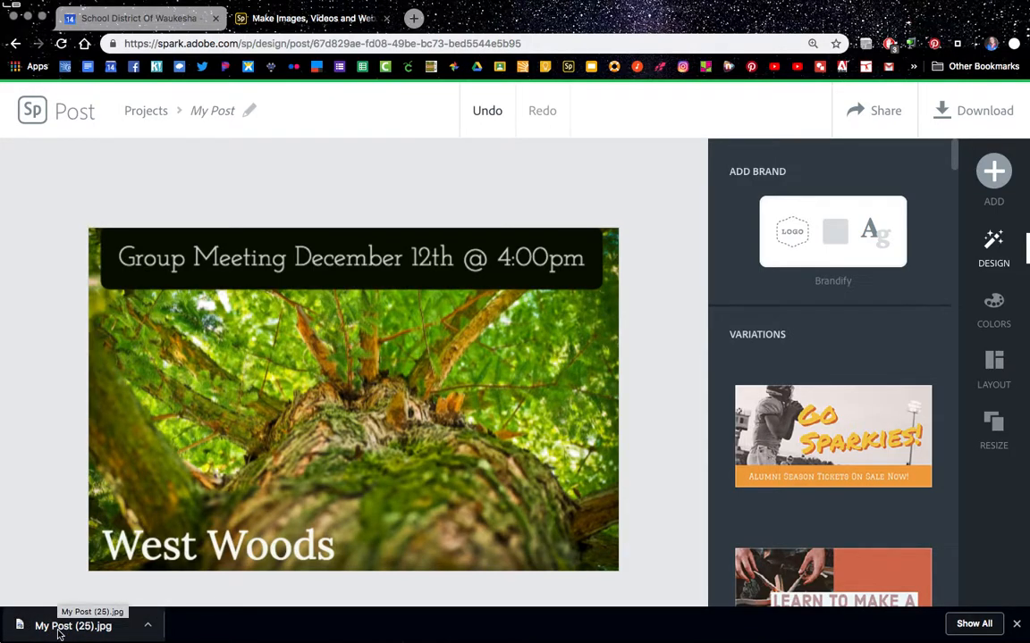
Step: Rename the project "West Woods Poster 12/18" and download the graphic again under that name
{"action": "left_click", "coordinate": [211, 110]}
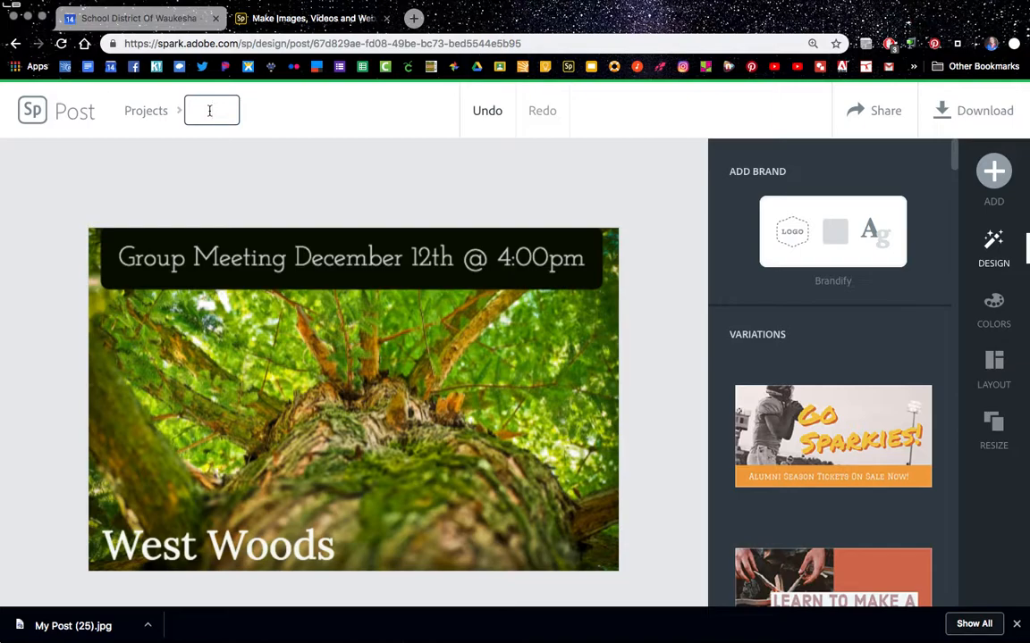
{"action": "type", "text": "West"}
{"action": "type", "text": " Woods"}
{"action": "key", "text": "BackSpace"}
{"action": "key", "text": "BackSpace"}
{"action": "key", "text": "BackSpace"}
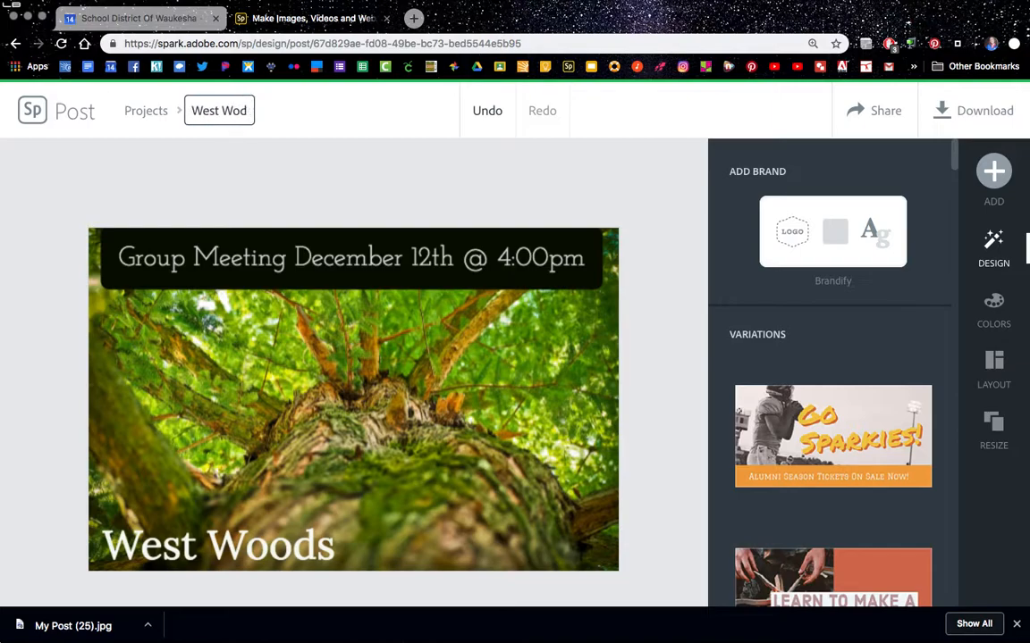
{"action": "type", "text": "ods P"}
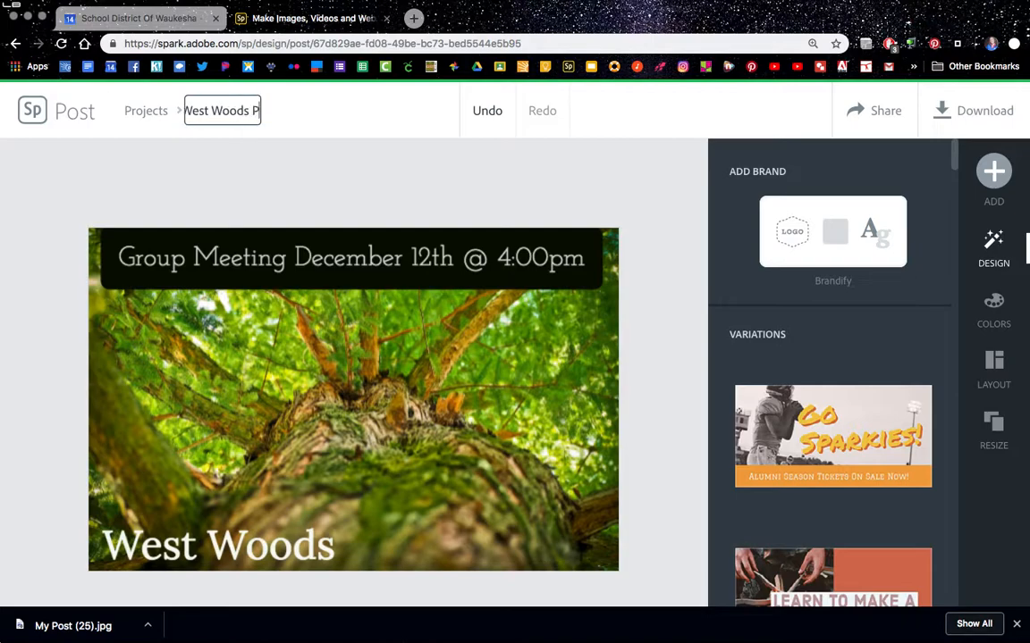
{"action": "type", "text": "oster"}
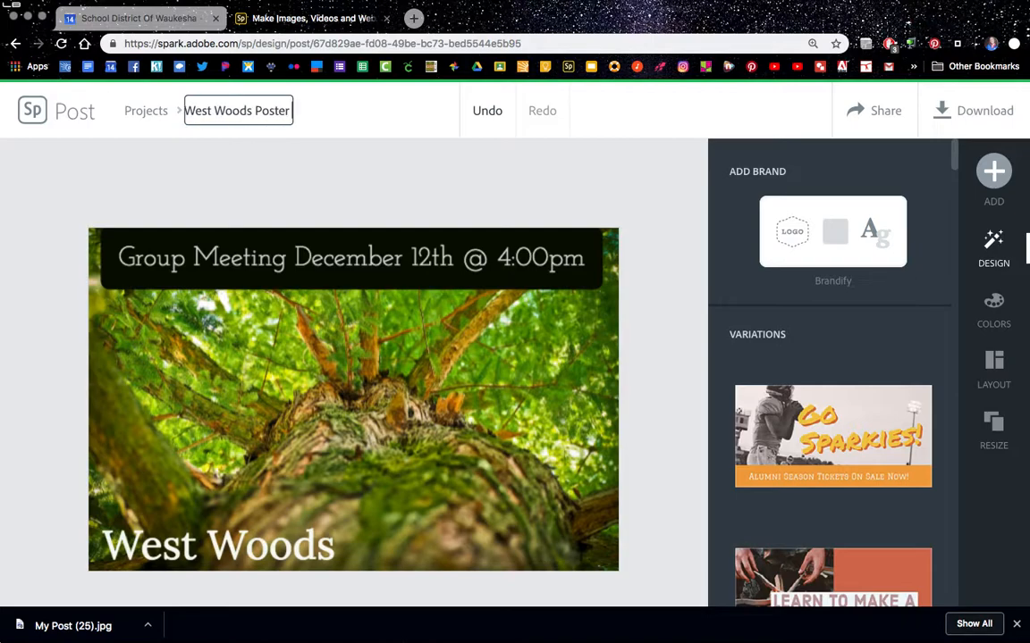
{"action": "type", "text": " 12/18"}
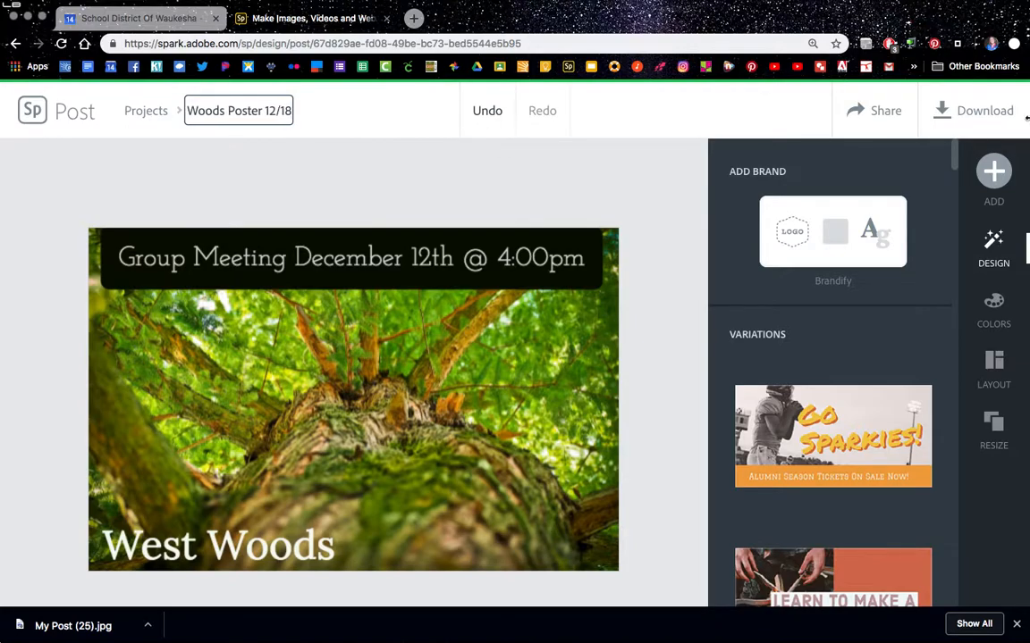
{"action": "left_click", "coordinate": [767, 118]}
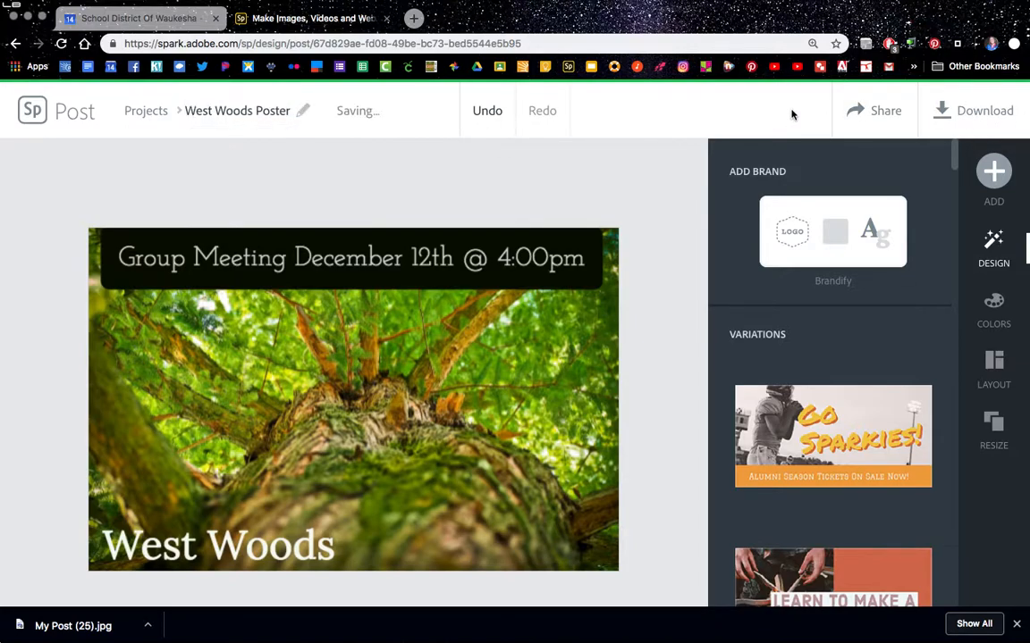
{"action": "left_click", "coordinate": [971, 113]}
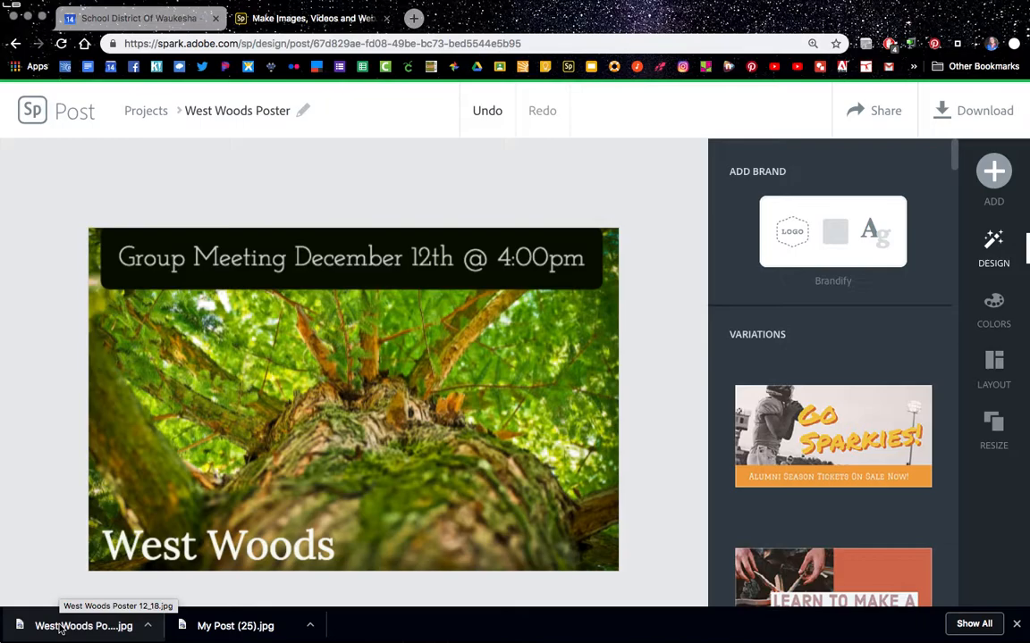
{"action": "mouse_move", "coordinate": [518, 2]}
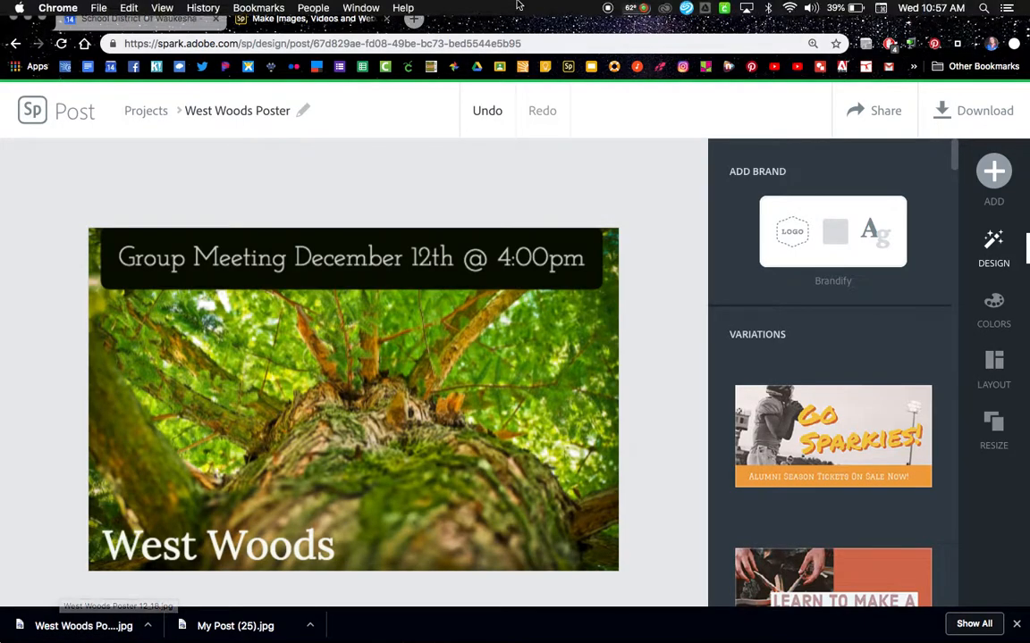